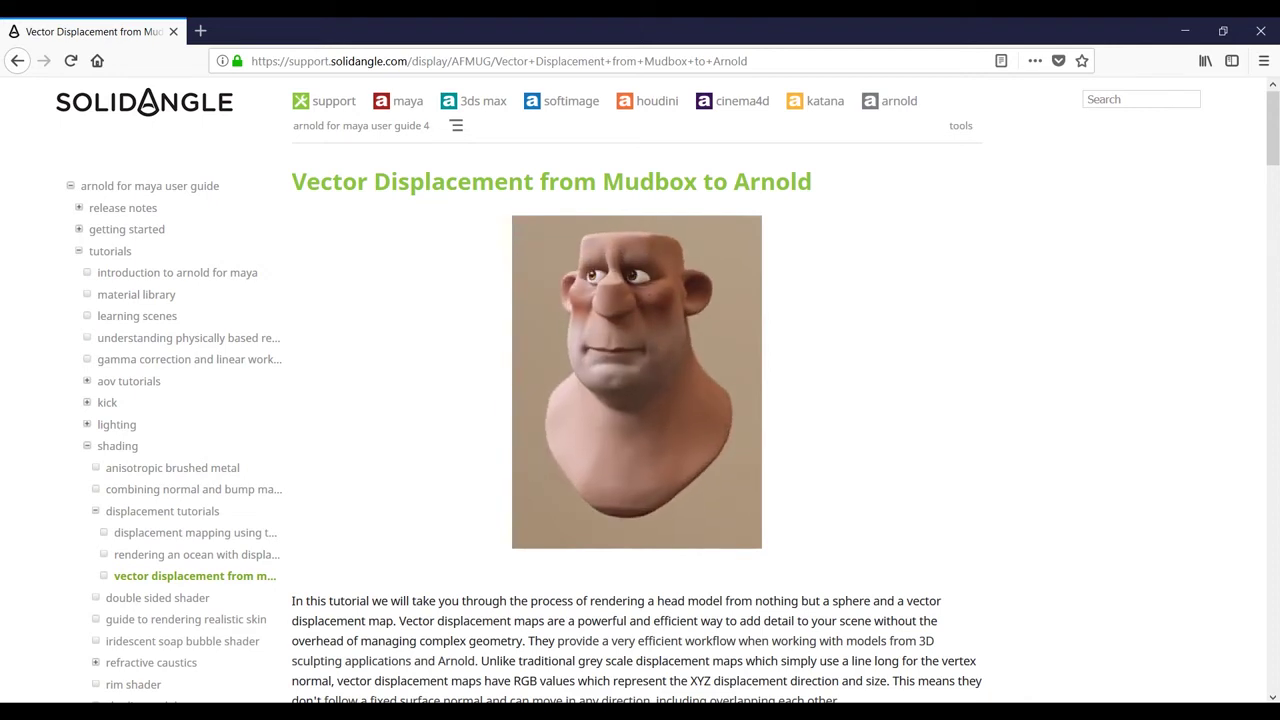
Read through the Mudbox-to-Arnold vector displacement tutorial, examining the map extraction settings, displacement shader setup and subdivision settings
scroll(640, 400, down, 2)
scroll(640, 400, down, 5)
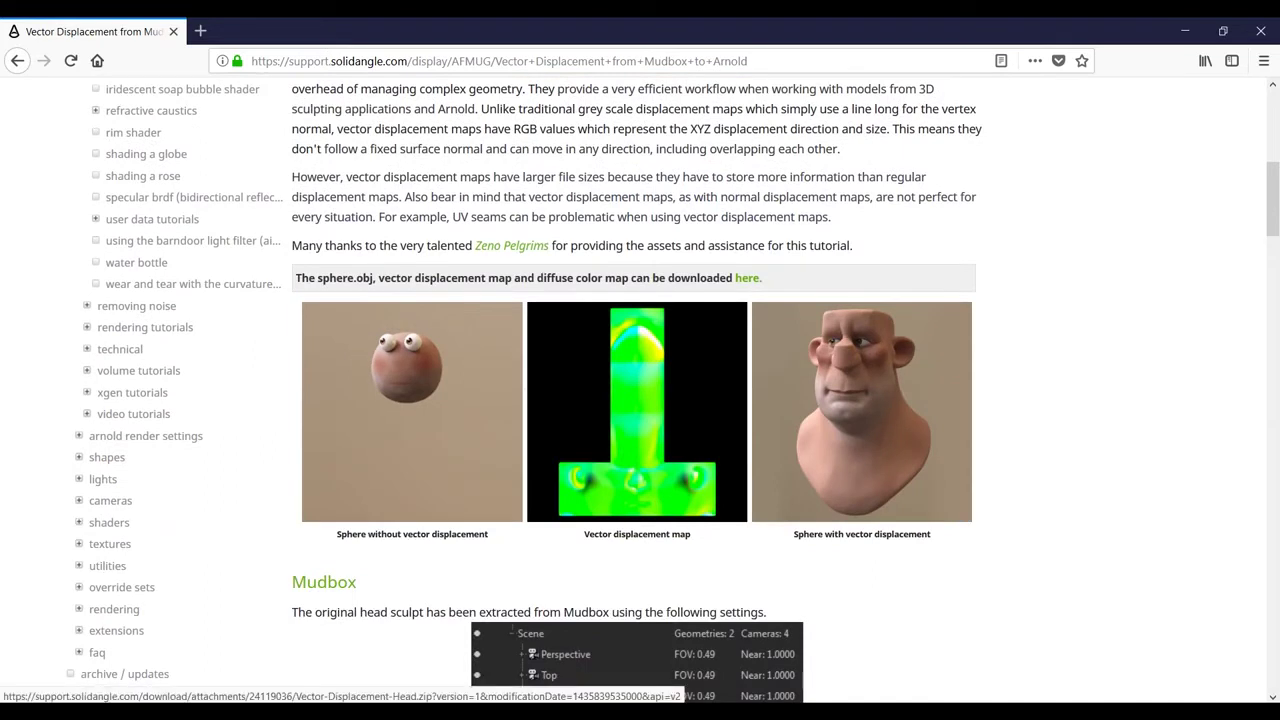
scroll(640, 400, down, 7)
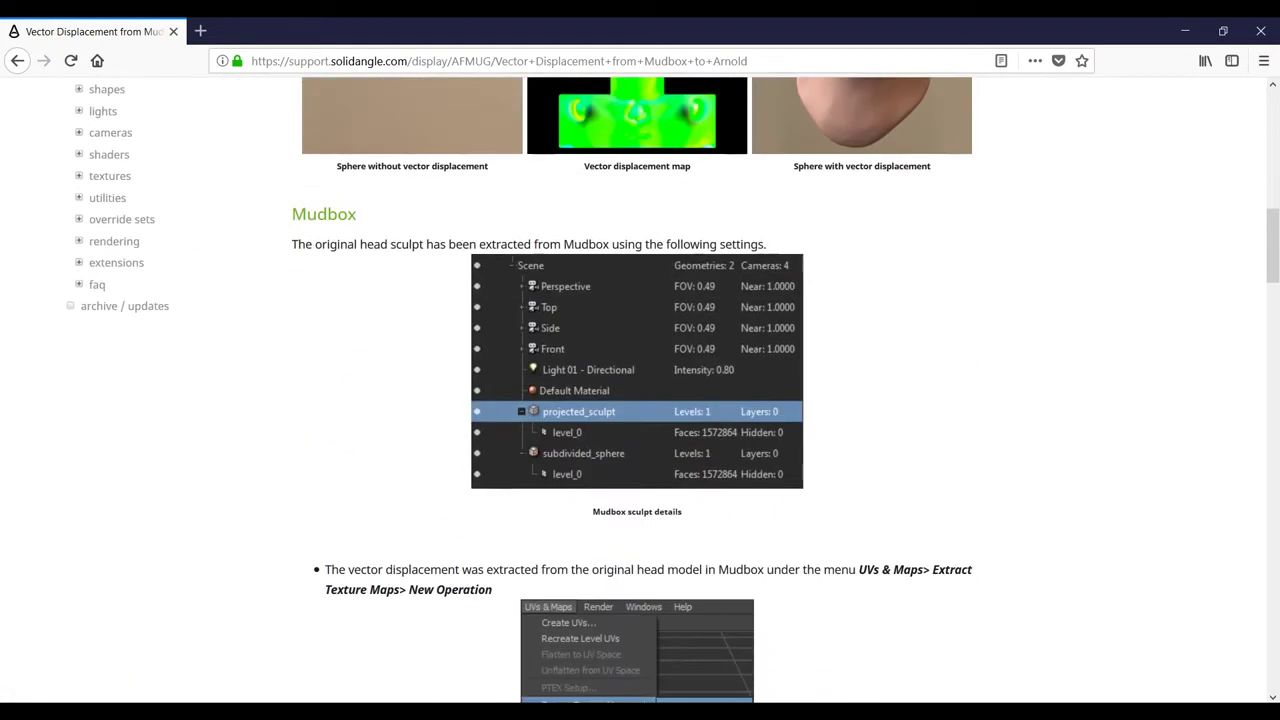
scroll(640, 400, down, 5)
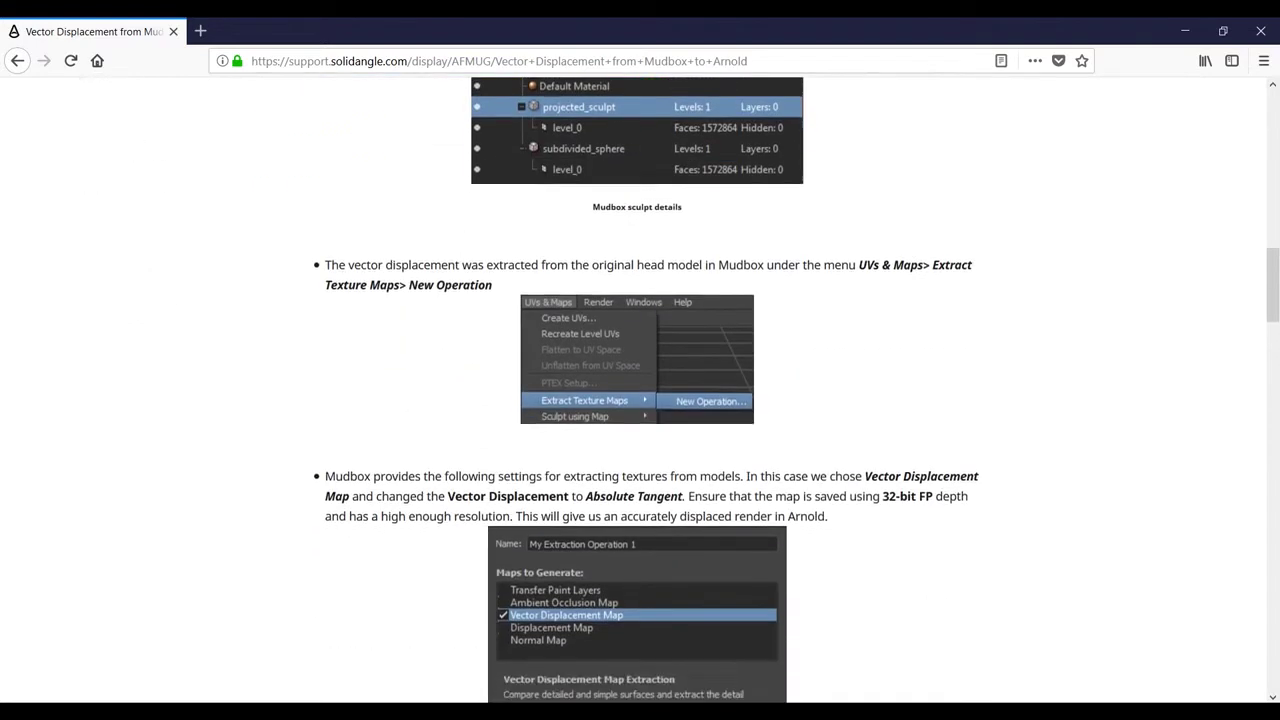
scroll(640, 400, down, 2)
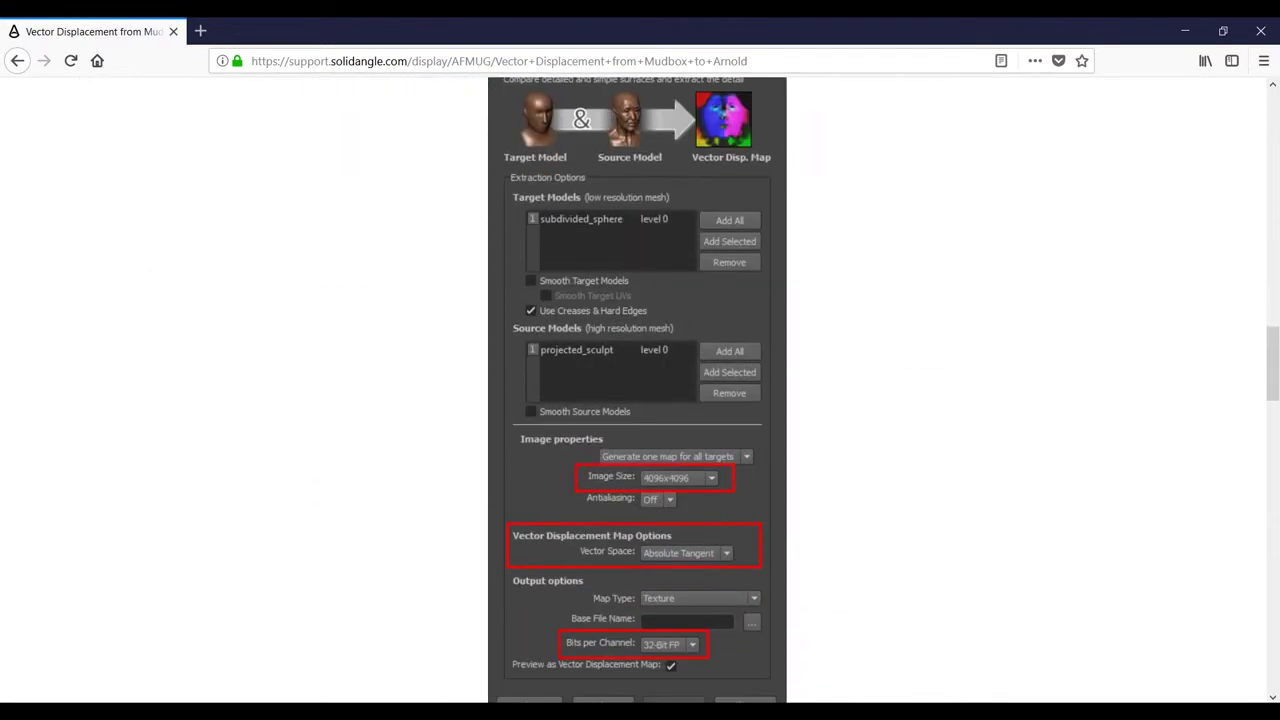
scroll(640, 400, down, 2)
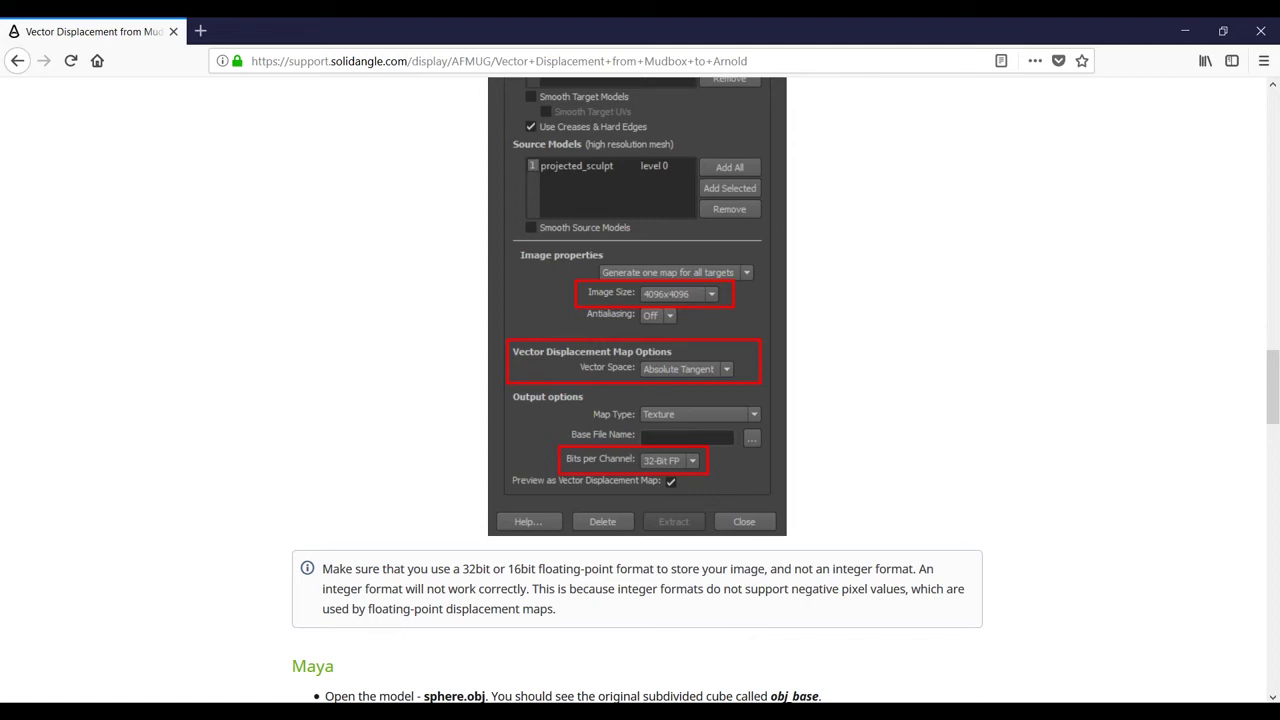
scroll(640, 390, down, 2)
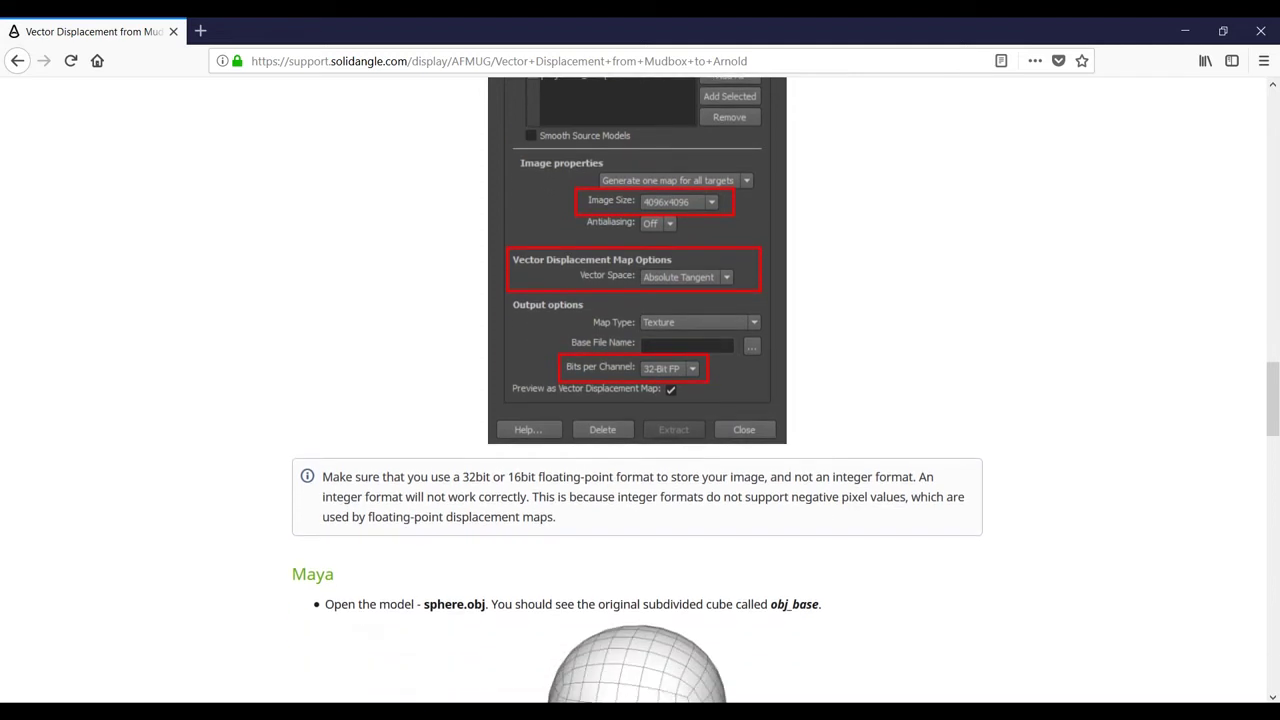
scroll(640, 390, down, 4)
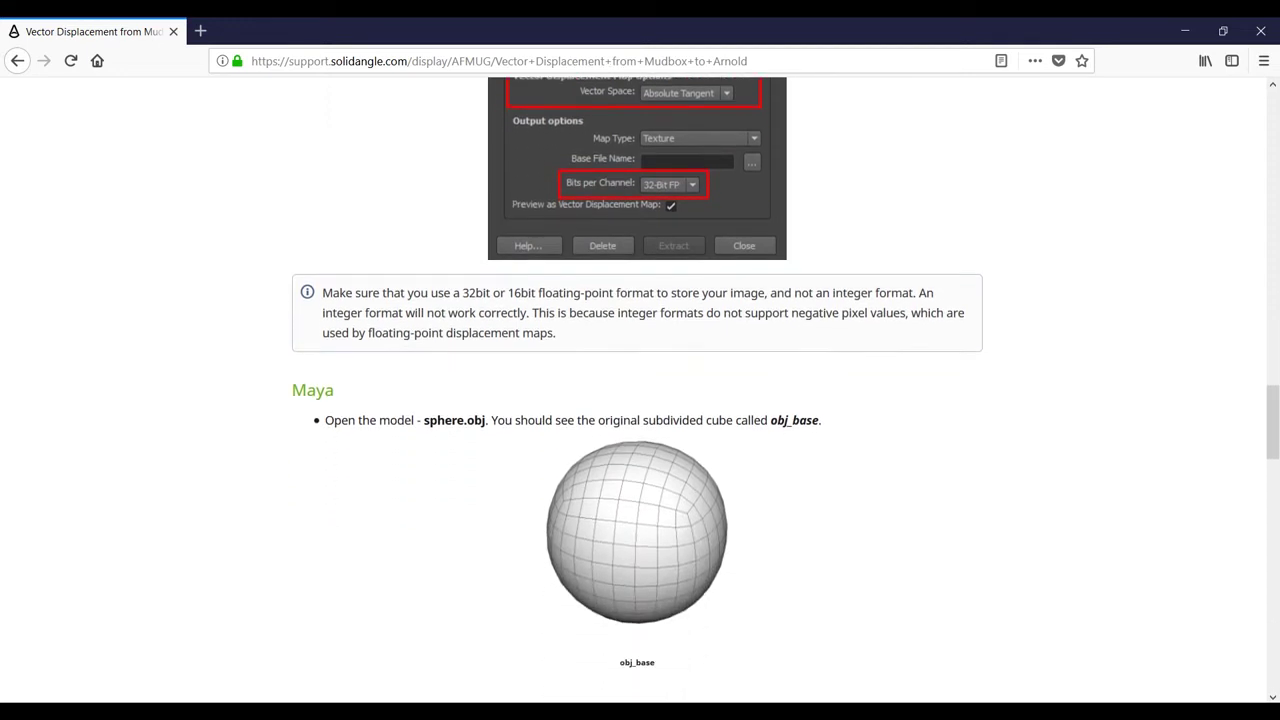
scroll(640, 390, down, 6)
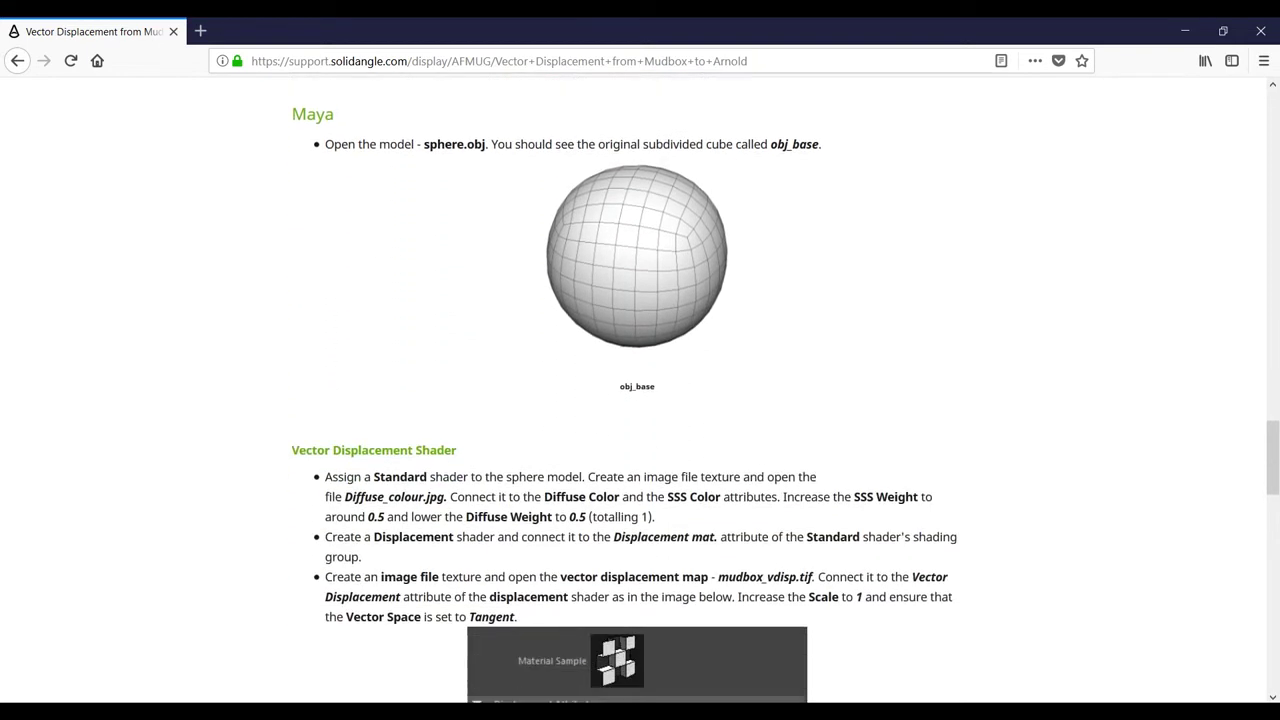
scroll(640, 390, down, 8)
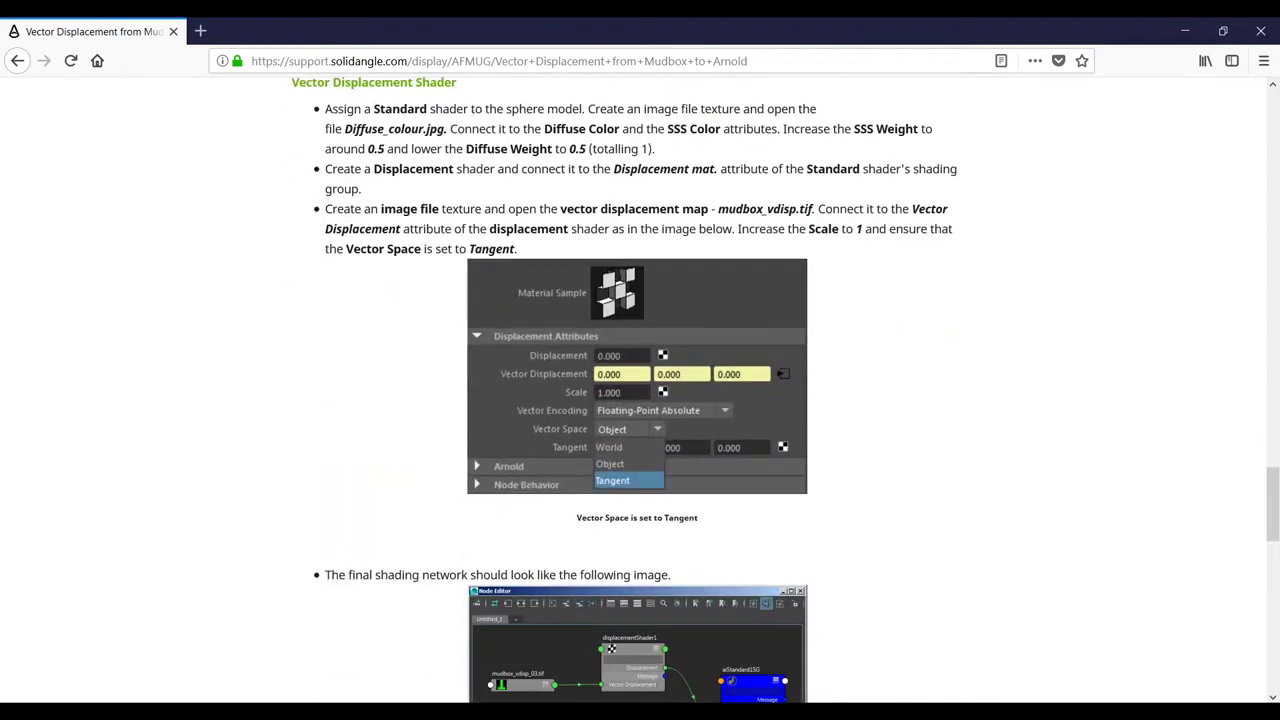
scroll(640, 390, down, 6)
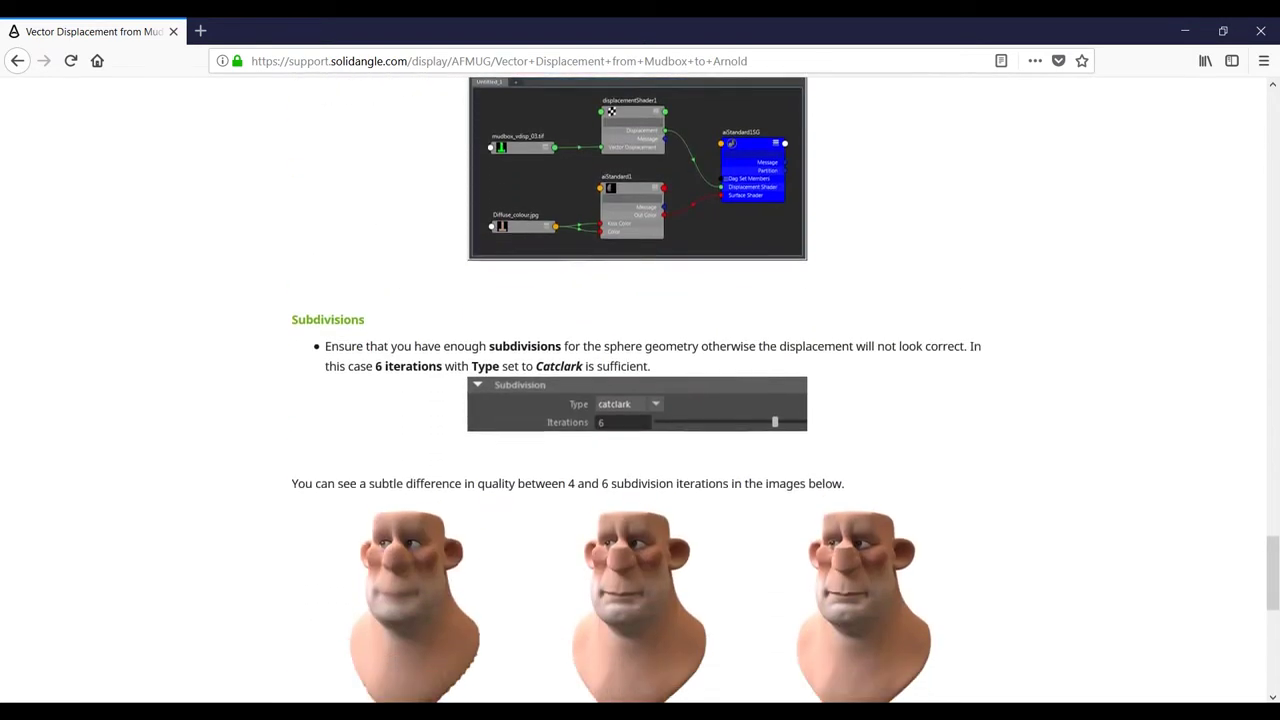
scroll(640, 390, down, 5)
scroll(640, 390, up, 10)
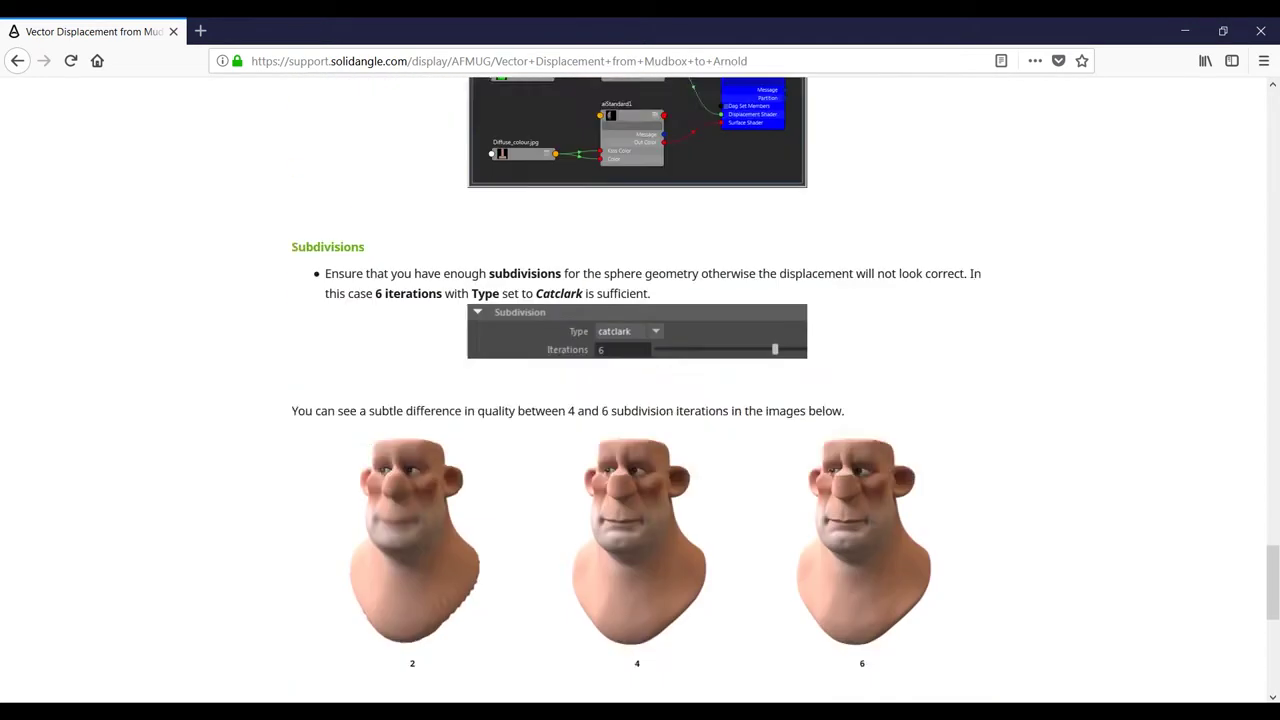
scroll(640, 390, up, 5)
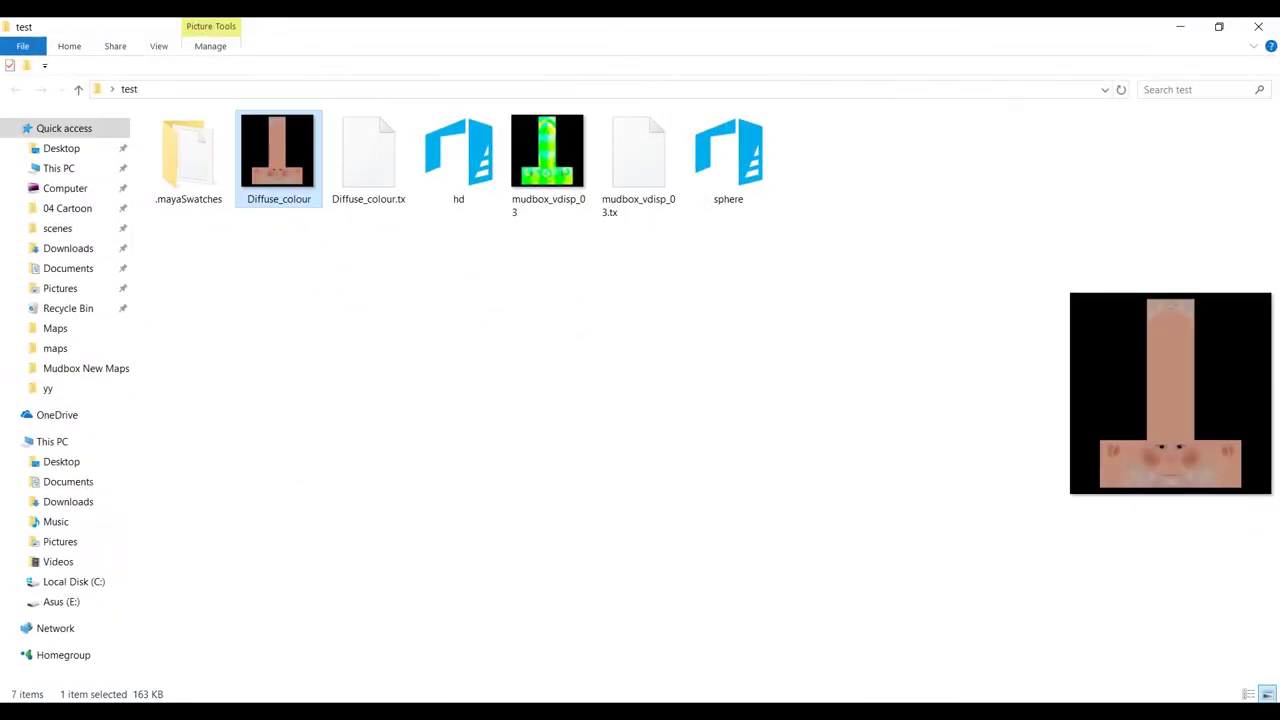
Import the sphere model from the test folder into the Maya scene
click(460, 300)
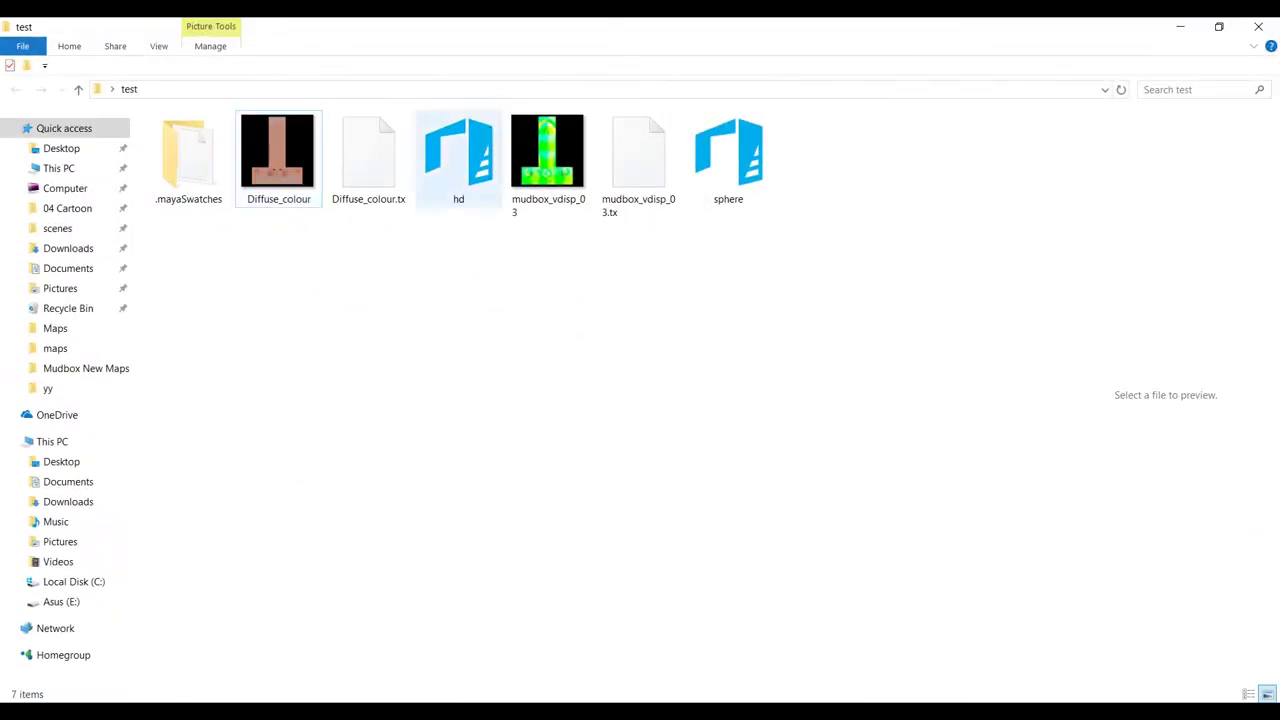
click(573, 712)
click(660, 648)
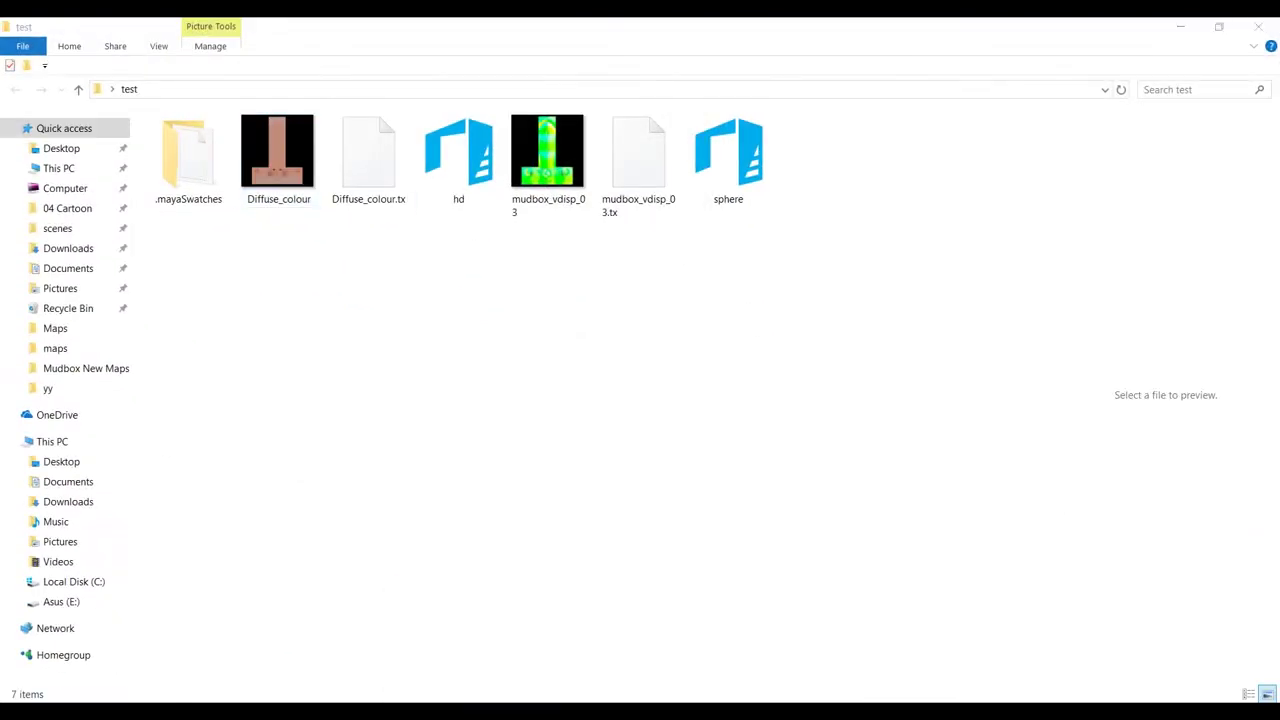
key(alt+Tab)
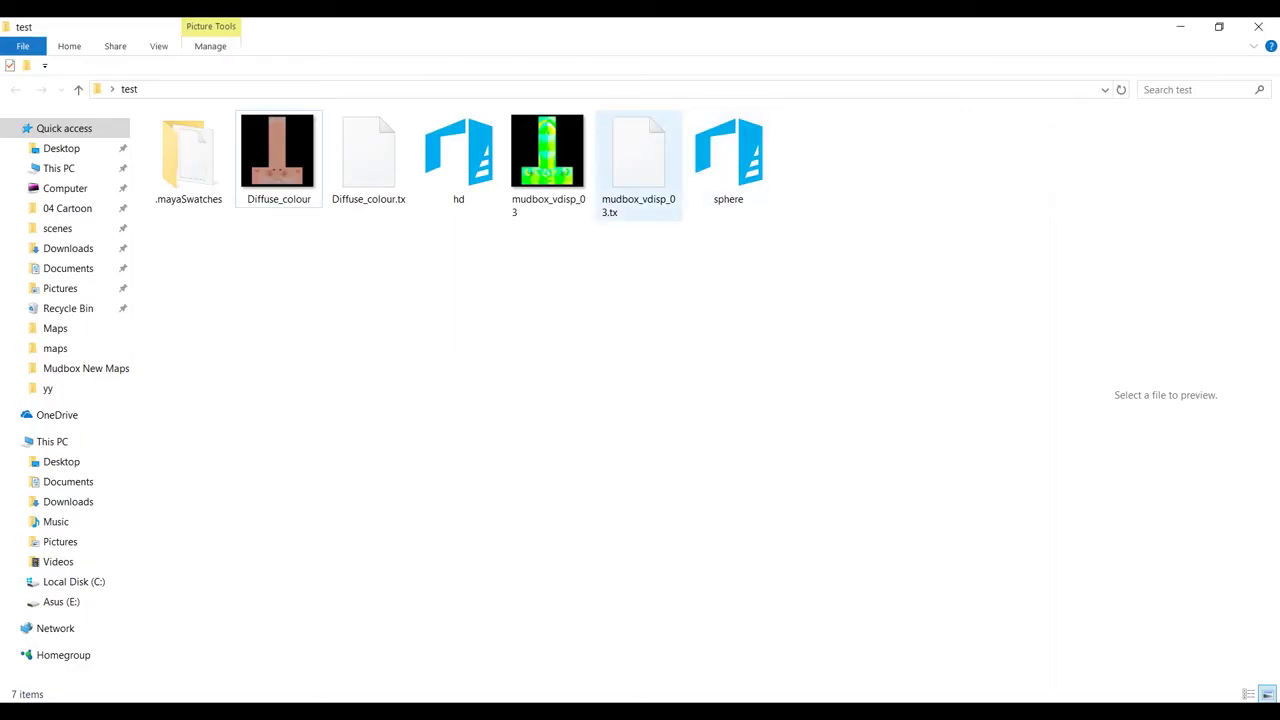
drag(729, 165, 712, 372)
key(alt+Tab)
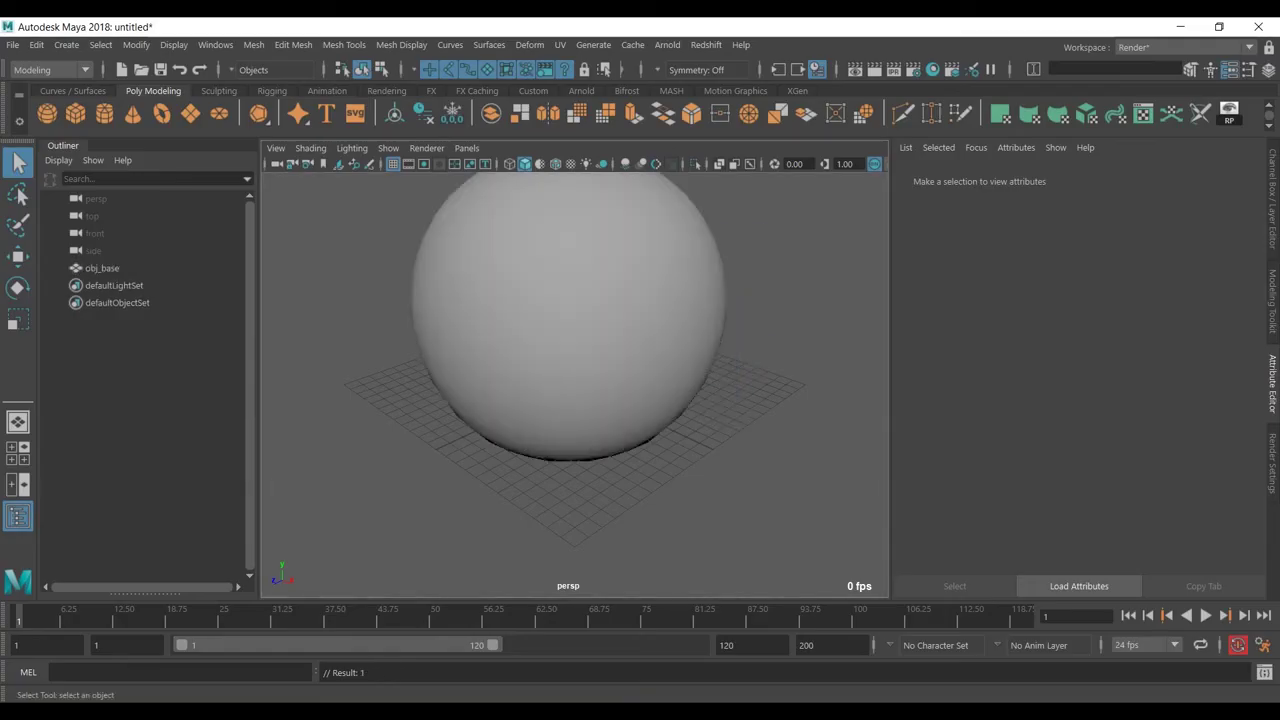
Create a directional light and scale it up until its arrows extend beyond both sides of the sphere
scroll(570, 335, down, 4)
alt+drag(540, 335, 450, 270)
click(600, 340)
click(430, 275)
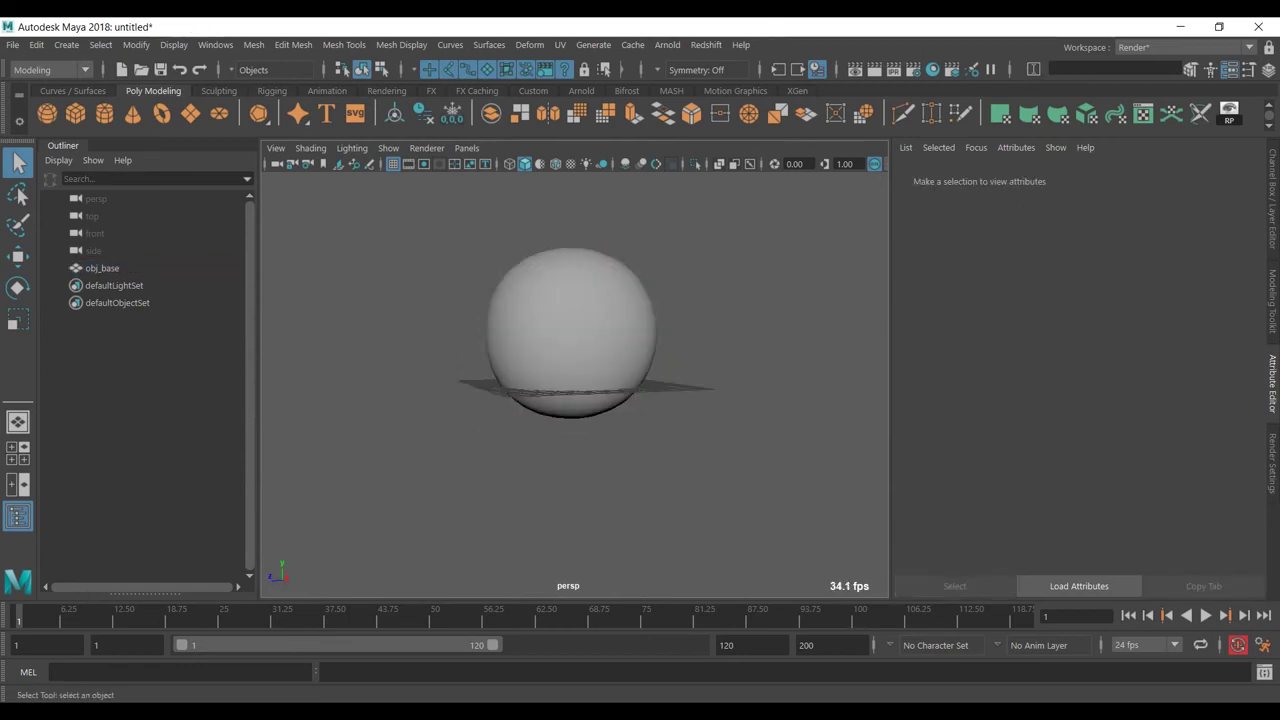
click(572, 335)
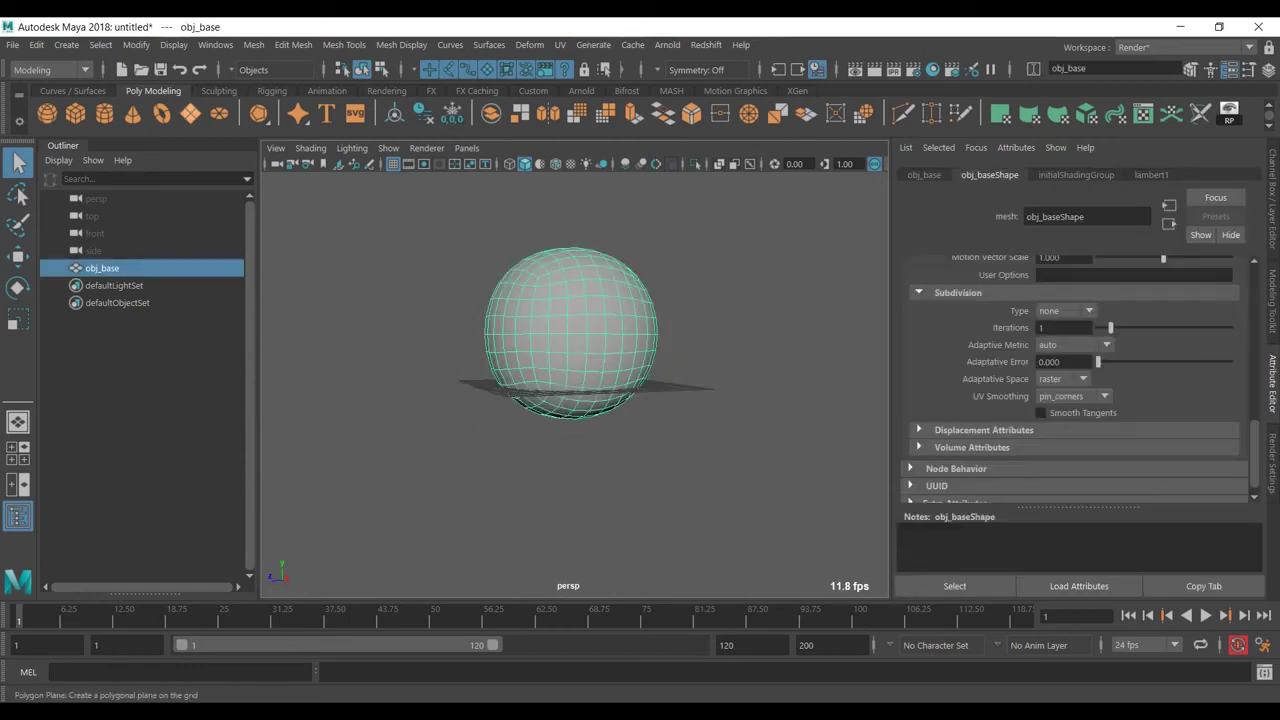
click(218, 91)
click(73, 91)
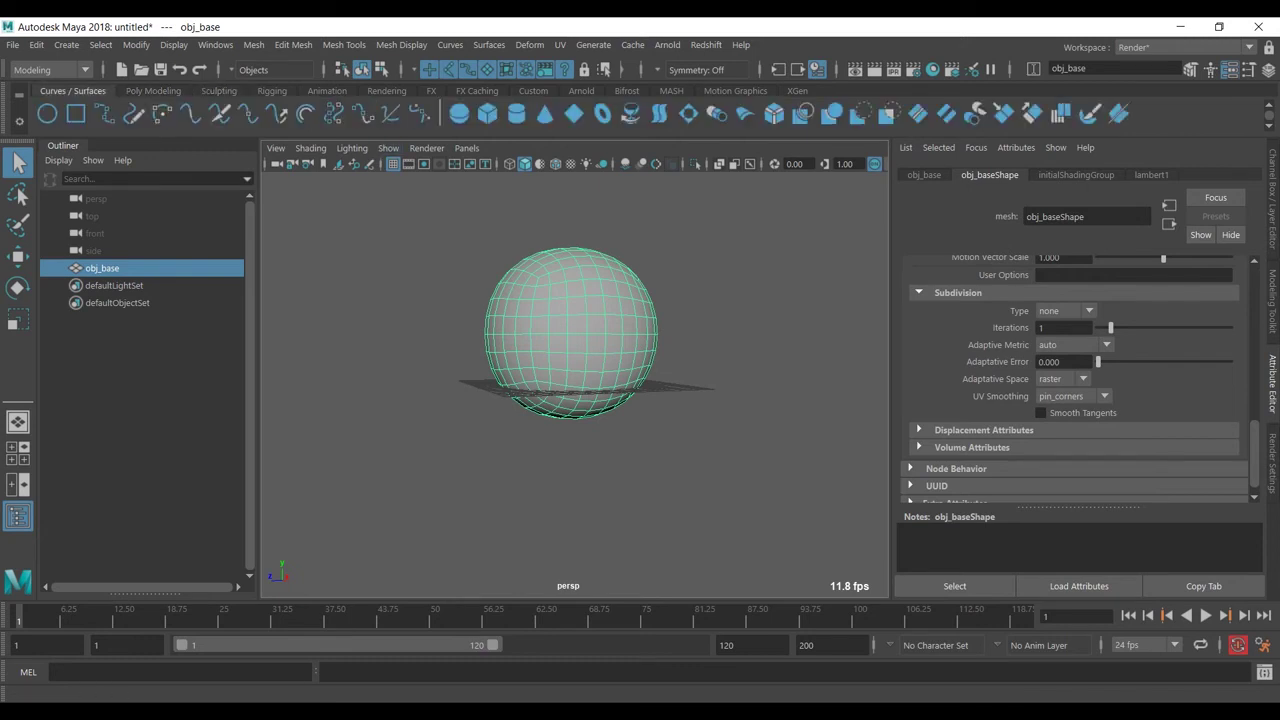
click(386, 90)
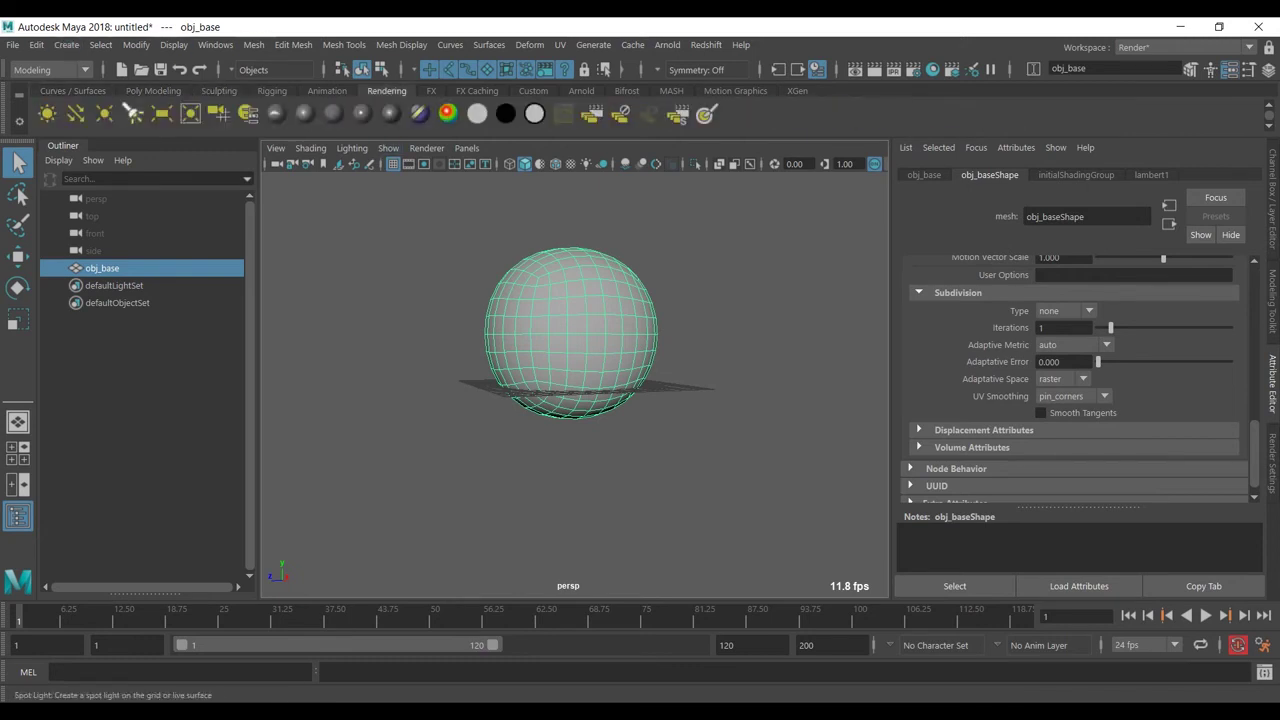
click(75, 113)
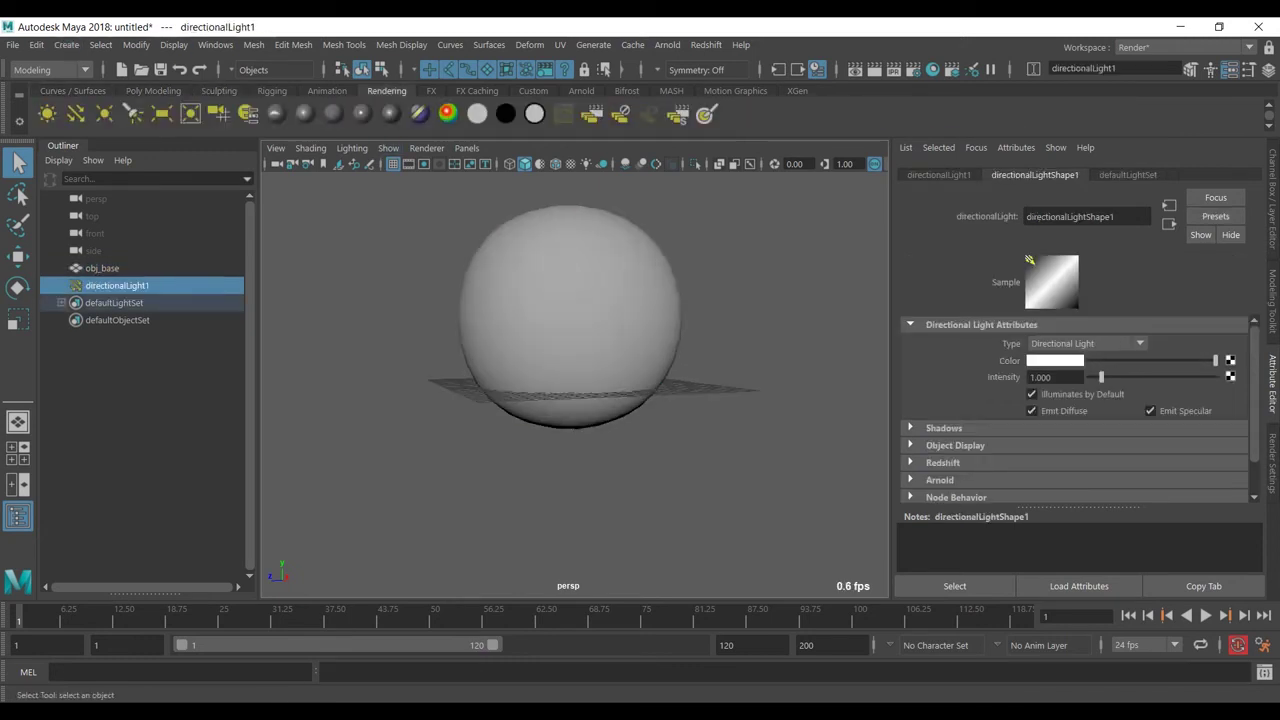
key(r)
drag(574, 383, 800, 383)
Rotate the directional light so its arrows point diagonally downward across the sphere
key(e)
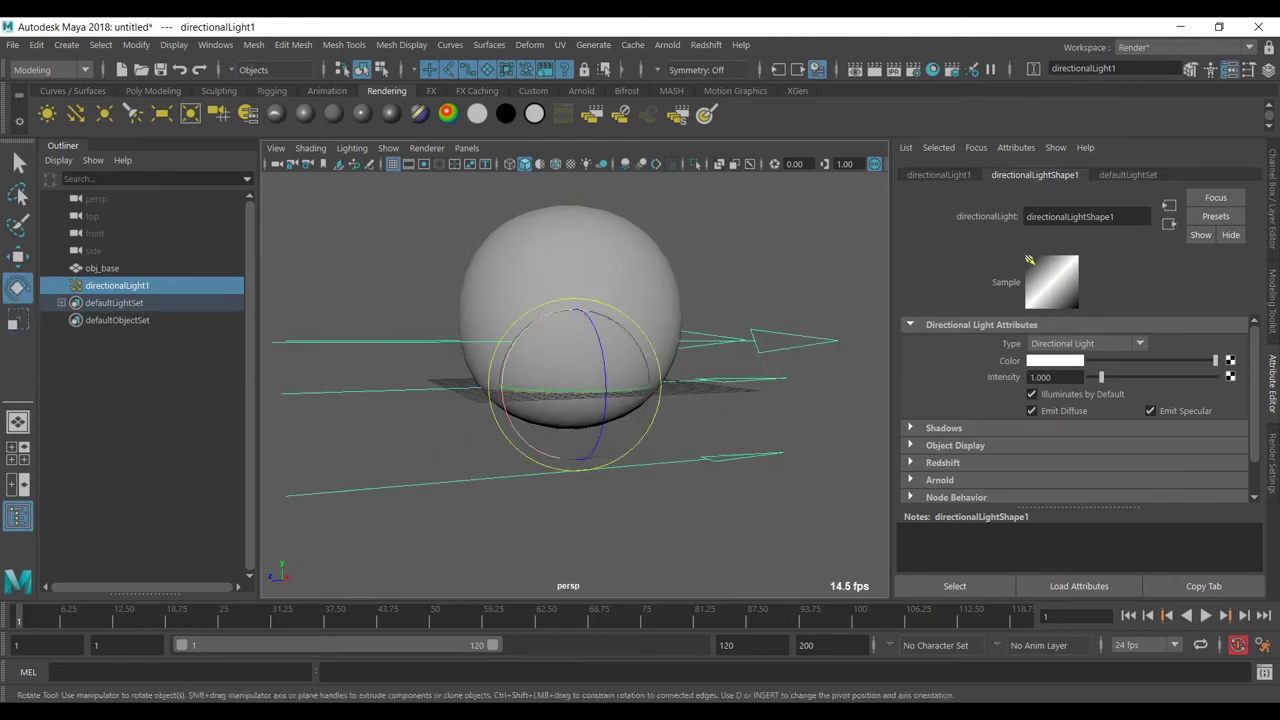
key(w)
key(e)
drag(520, 335, 558, 315)
drag(570, 371, 629, 406)
Duplicate the directional light and rotate the copy to shine steeply downward from a different side
key(ctrl+d)
mouse_move(588, 394)
mouse_down()
mouse_move(613, 335)
mouse_move(660, 378)
mouse_up()
scroll(613, 335, down, 4)
key(7)
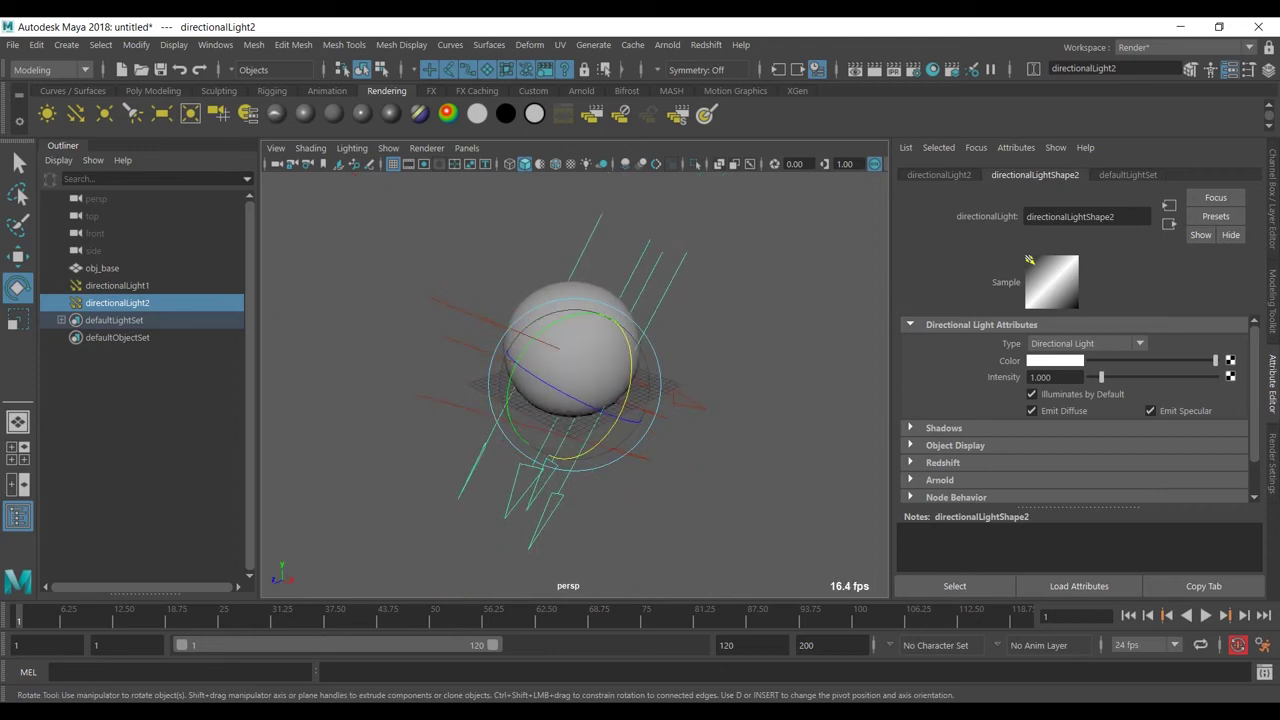
alt+middle_drag(660, 378, 654, 389)
click(725, 375)
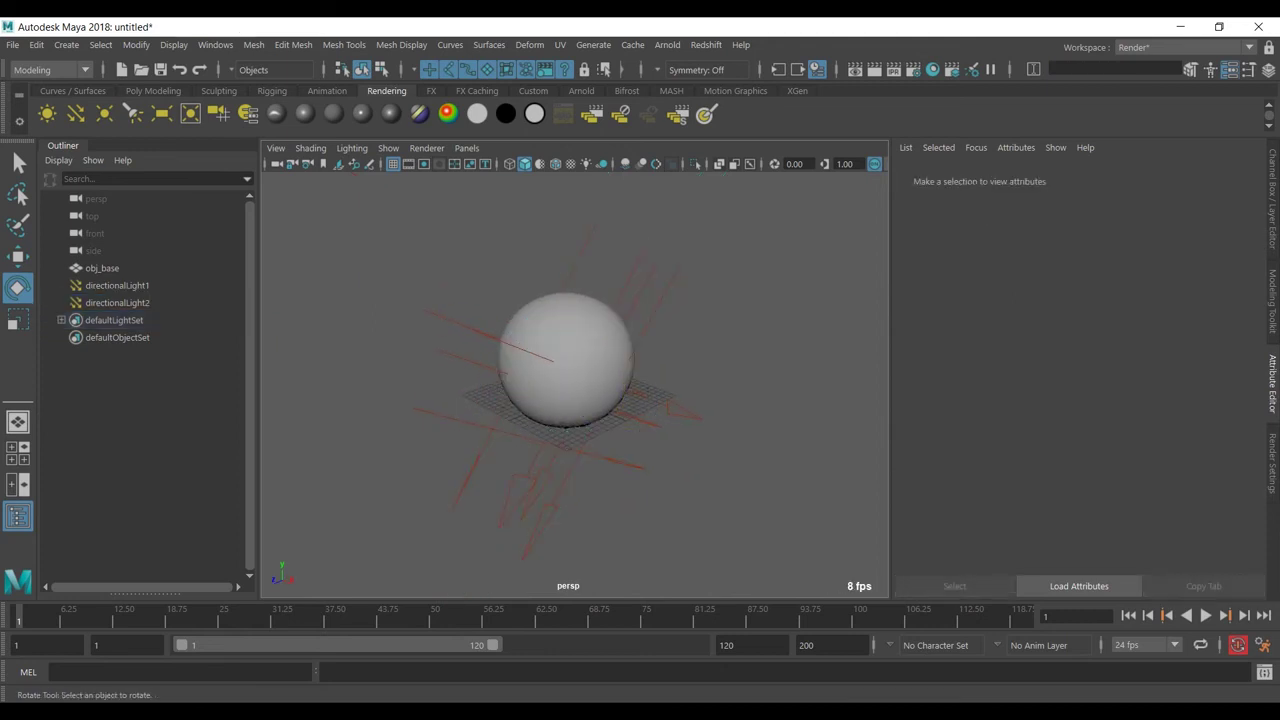
Select the sphere and create an Arnold aiStandardSurface shader in Hypershade
scroll(565, 360, up, 3)
click(565, 355)
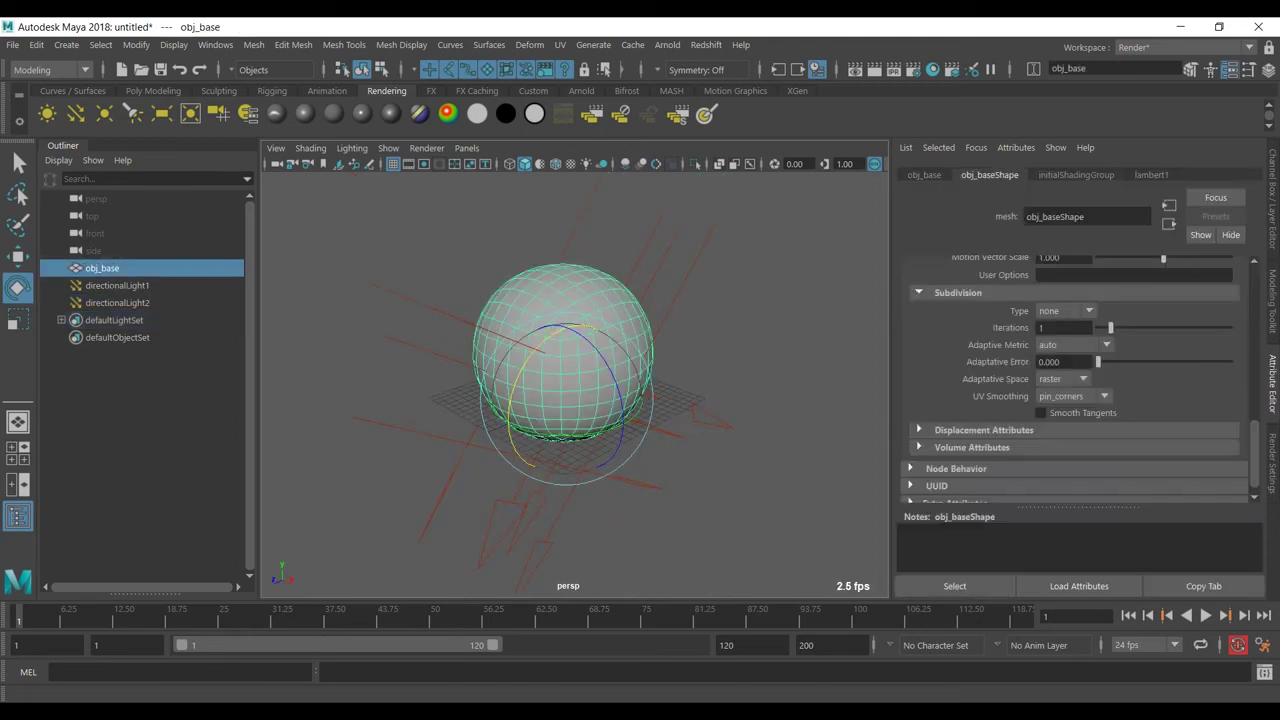
click(932, 69)
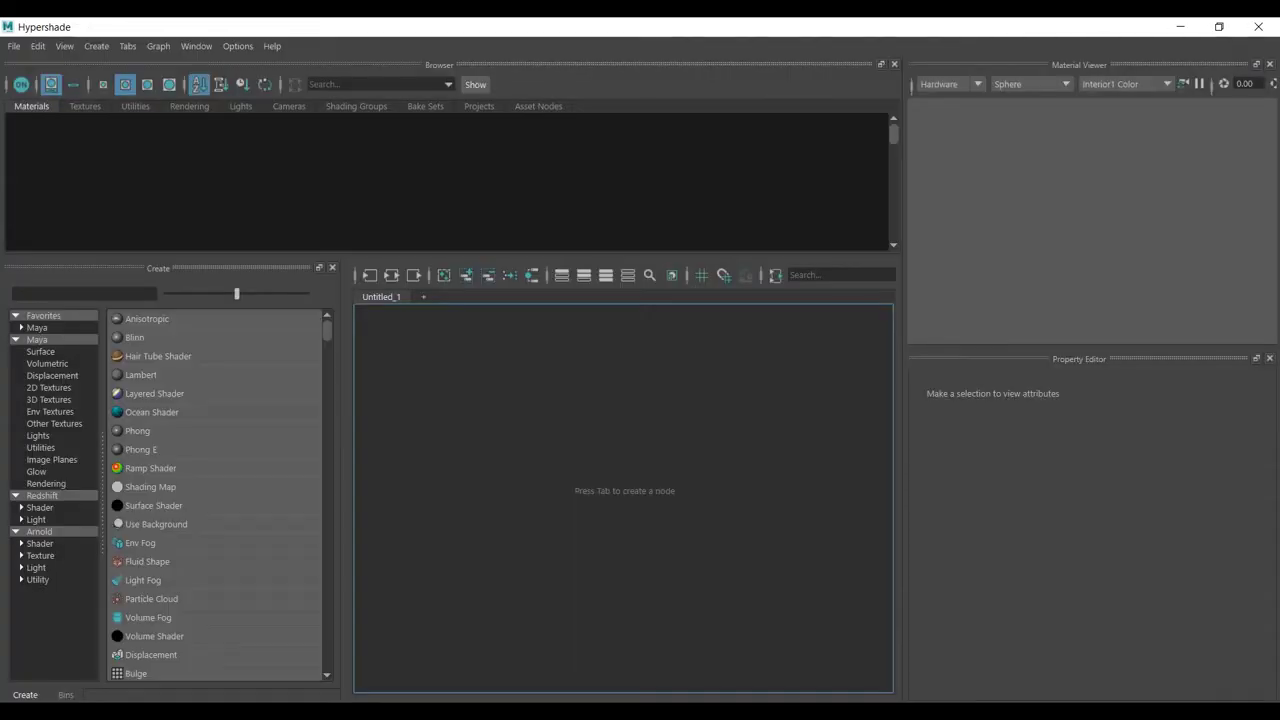
click(40, 532)
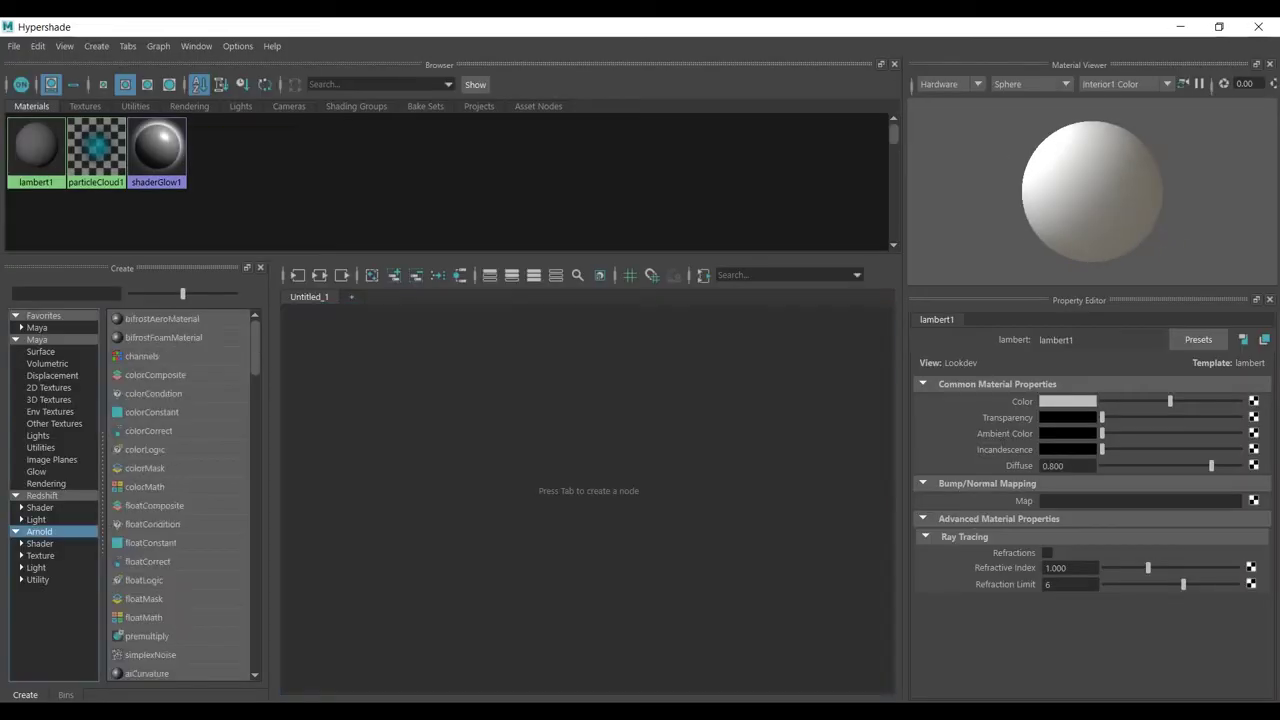
click(40, 544)
scroll(194, 524, down, 4)
scroll(180, 524, down, 1)
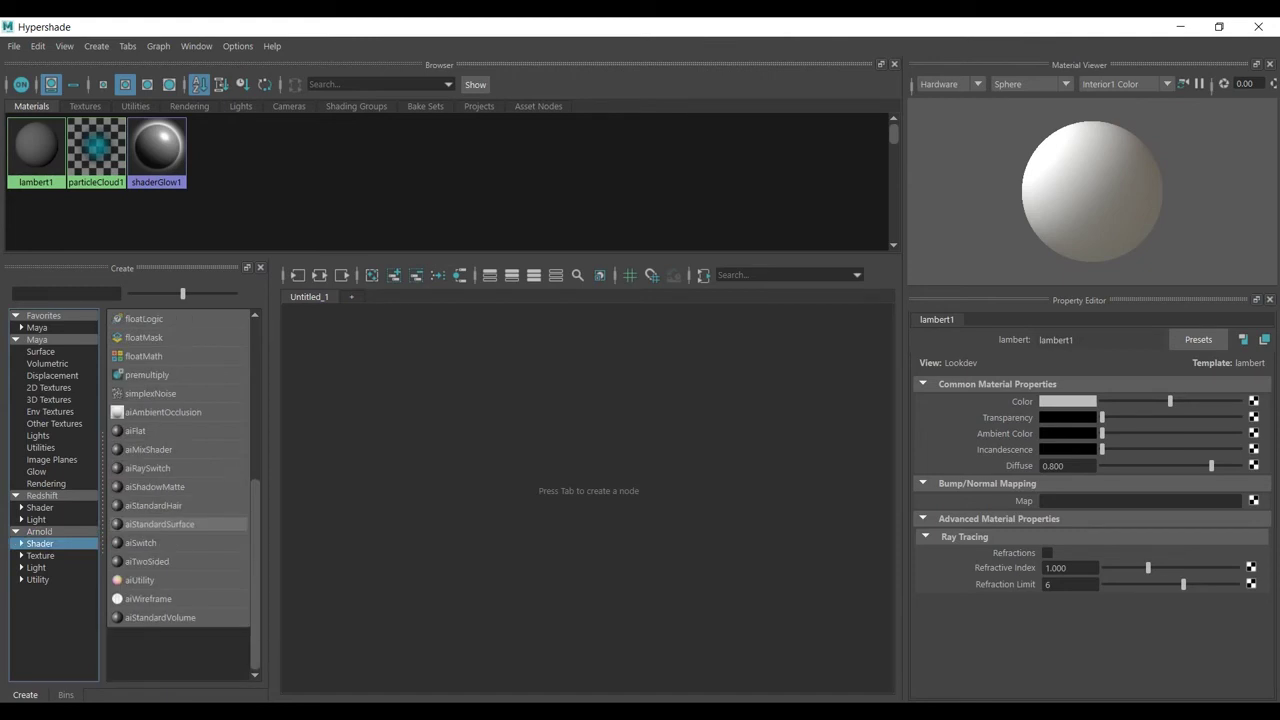
click(160, 524)
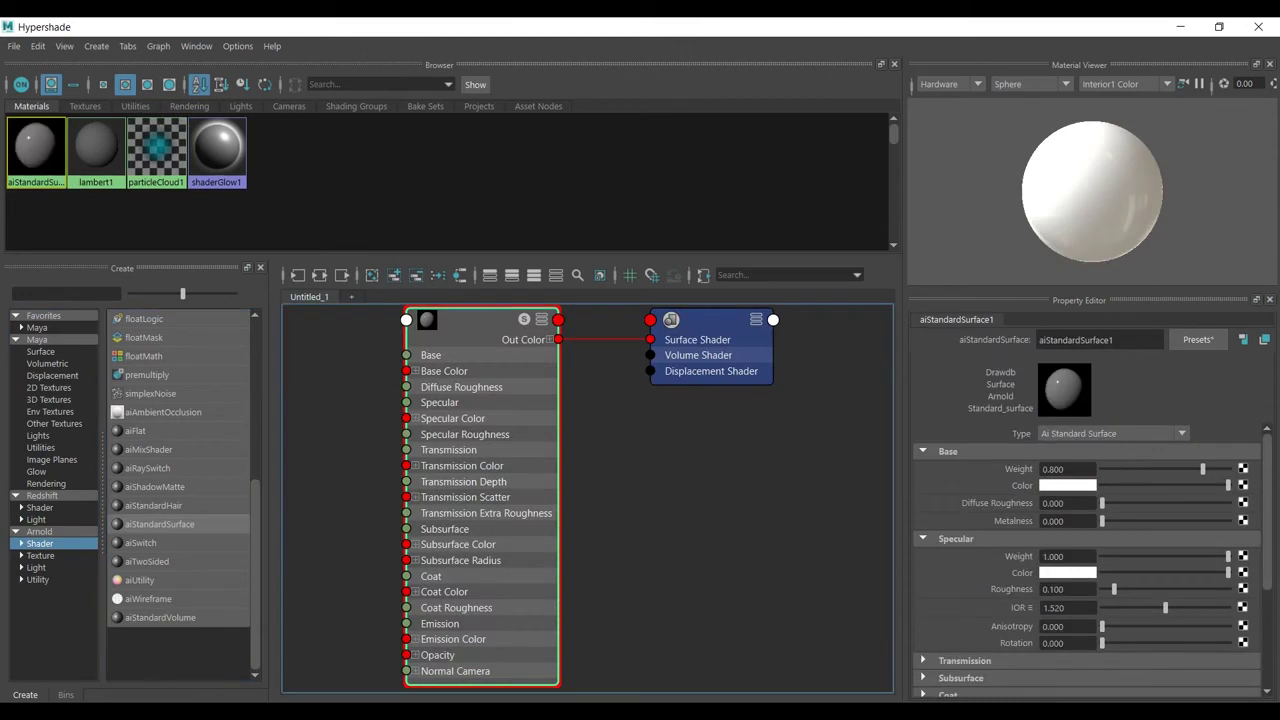
Set the specular weight of the aiStandardSurface shader to 0
drag(1228, 556, 1100, 556)
click(680, 464)
scroll(680, 464, down, 3)
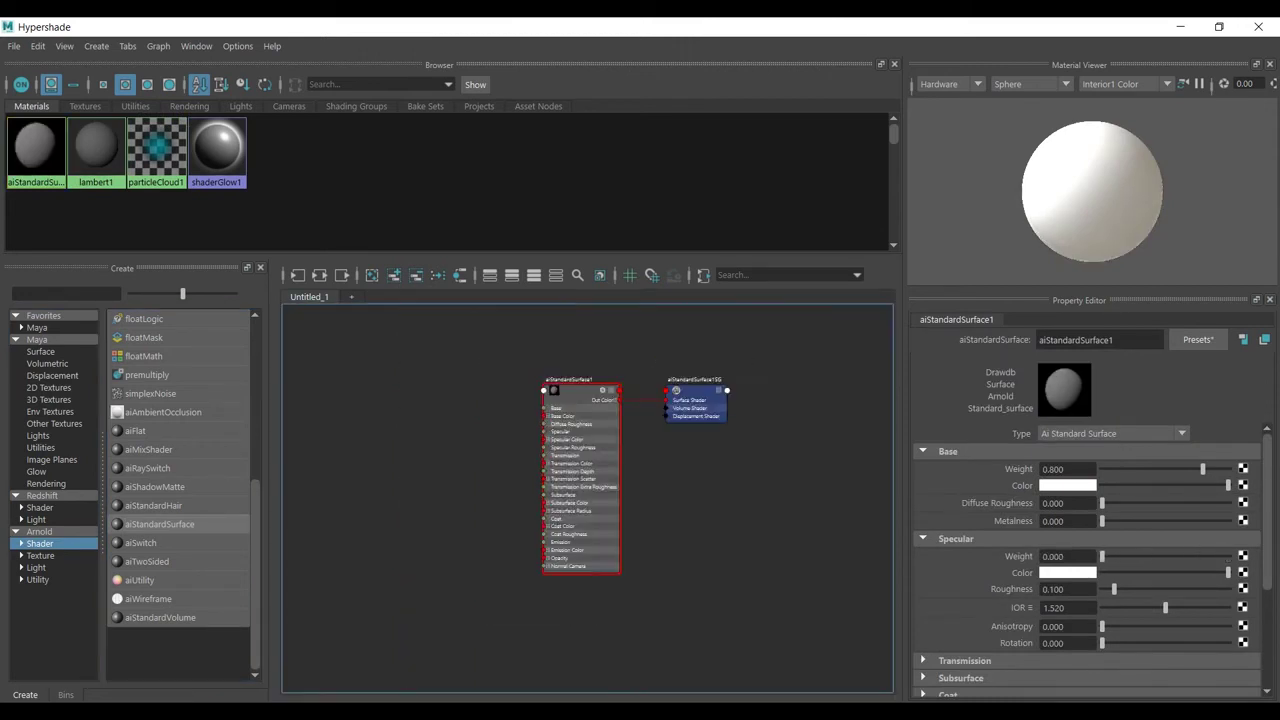
scroll(667, 454, up, 3)
alt+middle_drag(667, 454, 707, 461)
Map a File texture to the base color of the aiStandardSurface1 shader
click(532, 338)
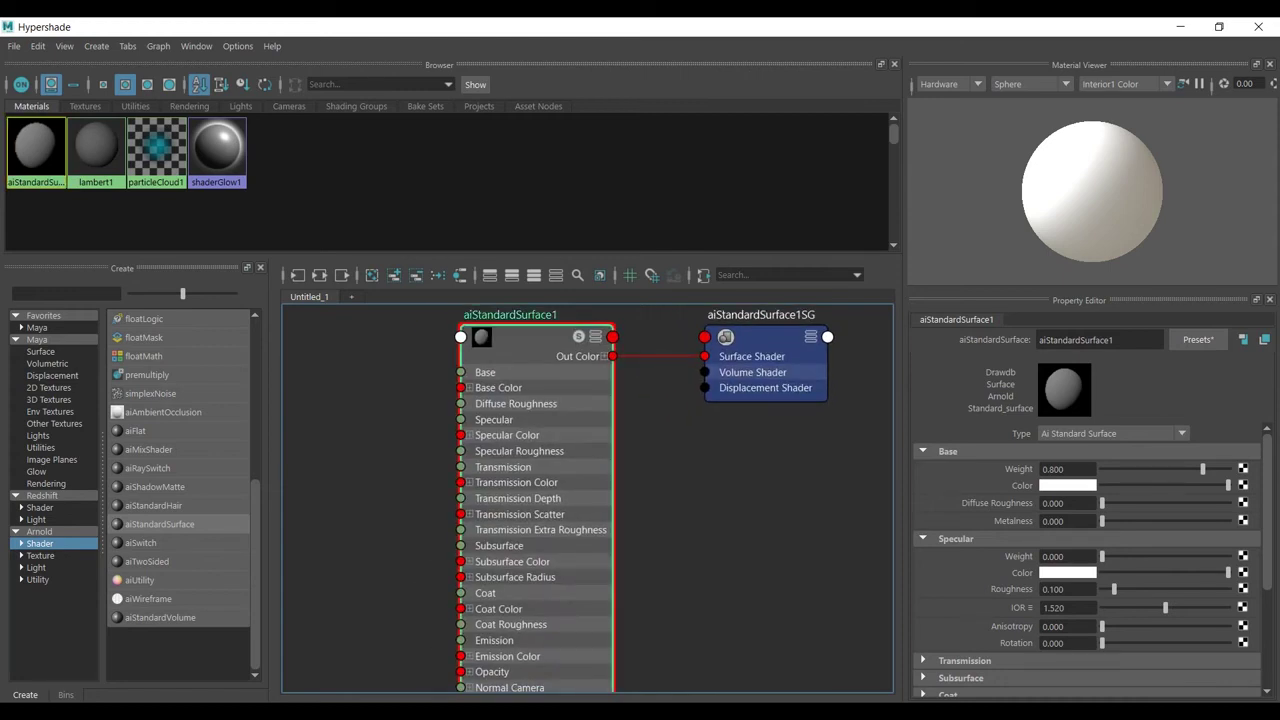
click(1243, 486)
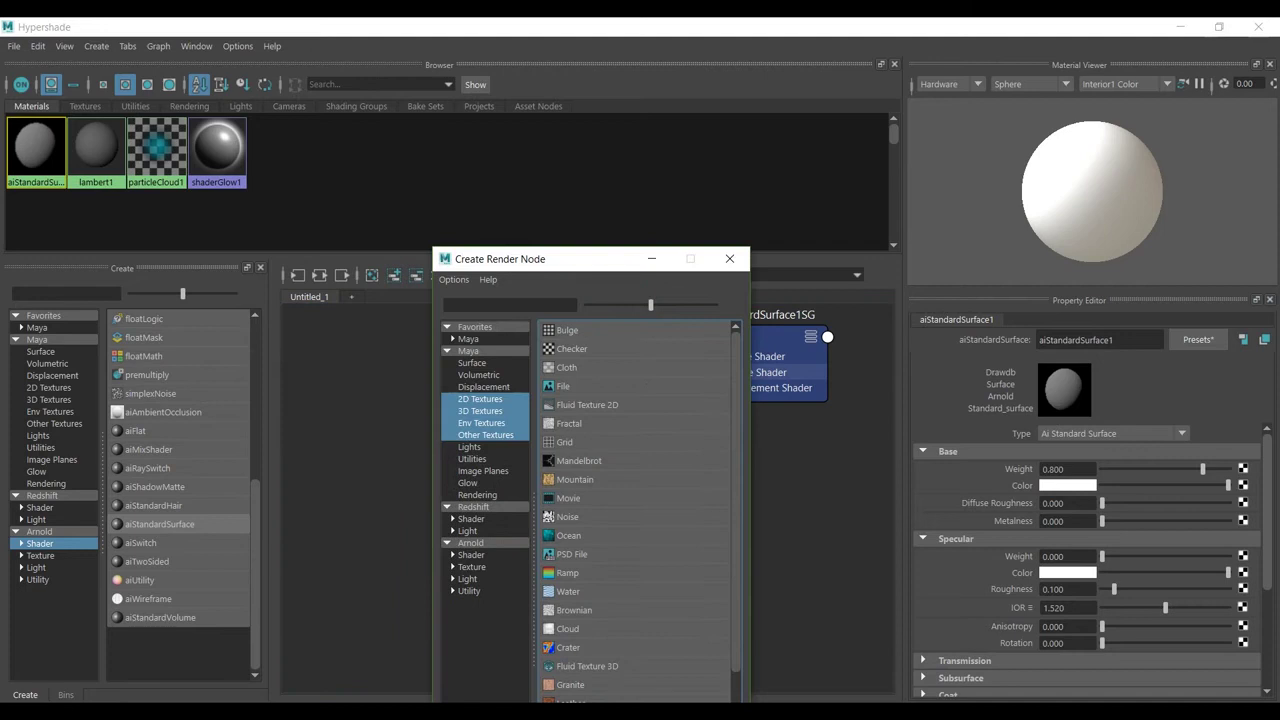
drag(575, 259, 306, 87)
click(293, 214)
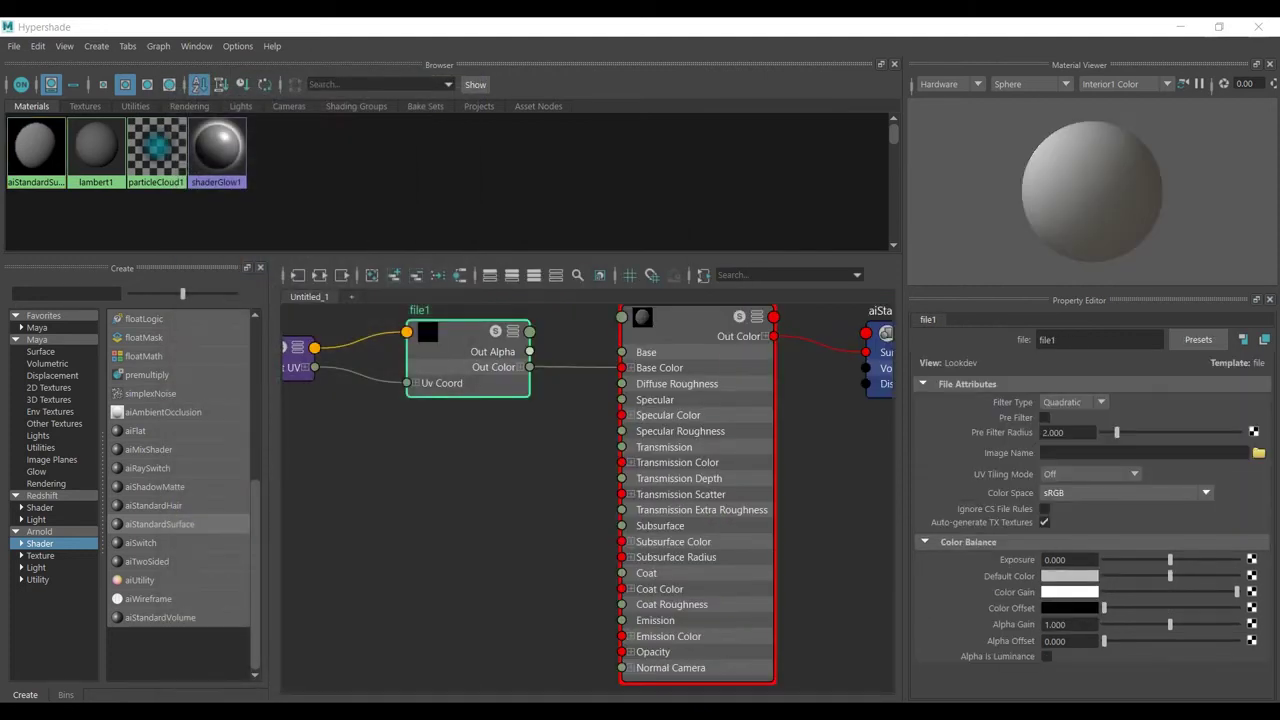
Load Diffuse_colour.jpg as the image of the base color file texture
click(1259, 453)
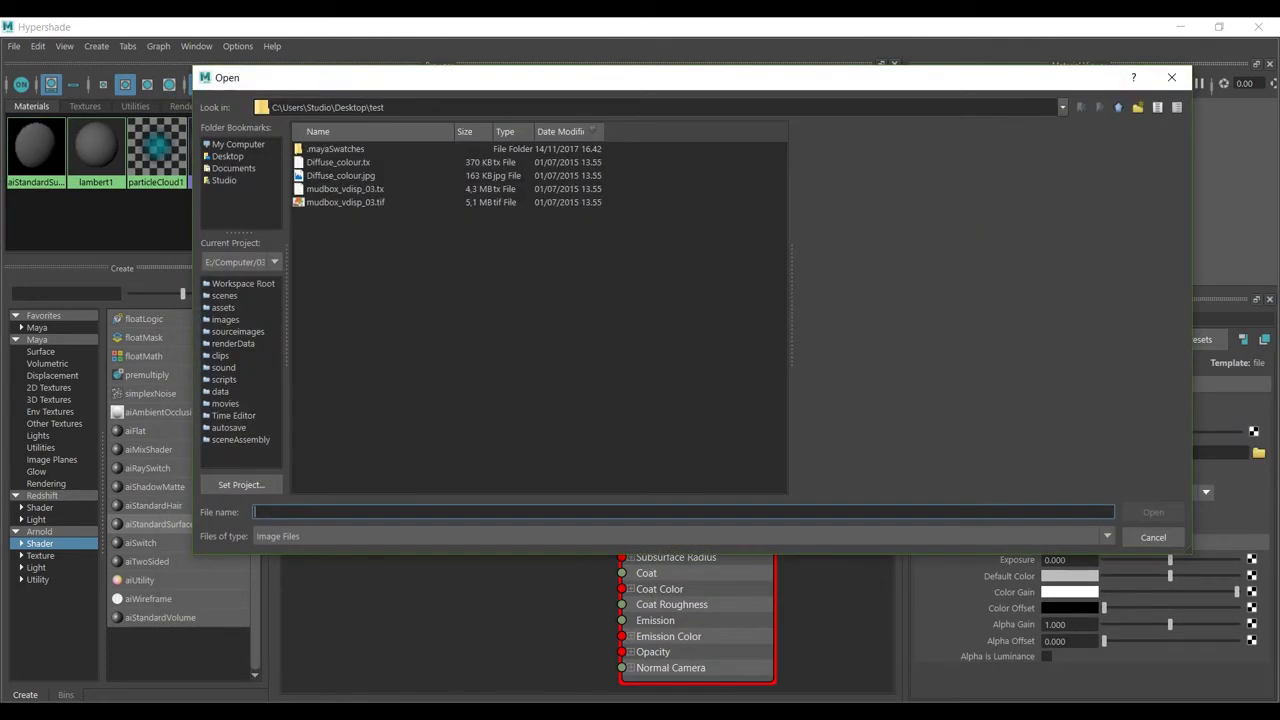
click(341, 176)
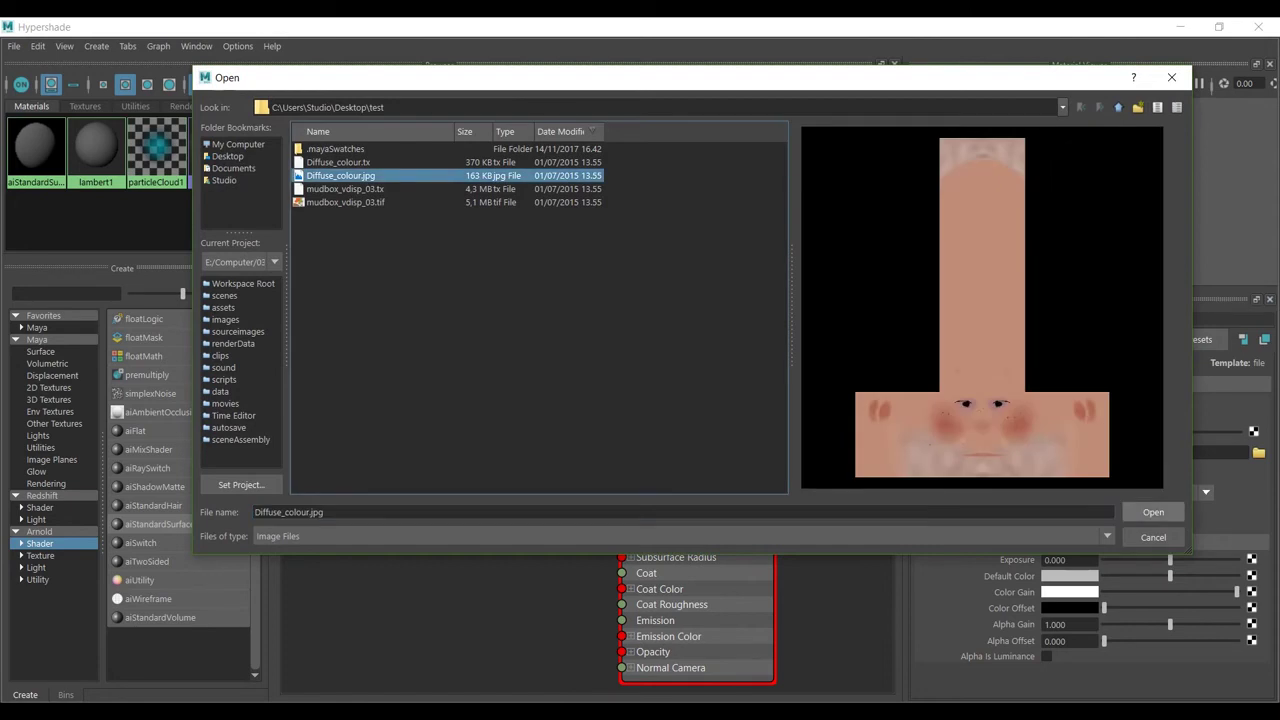
click(1153, 512)
Add a File texture to the displacement material input of the aiStandardSurface1SG shading group
click(646, 369)
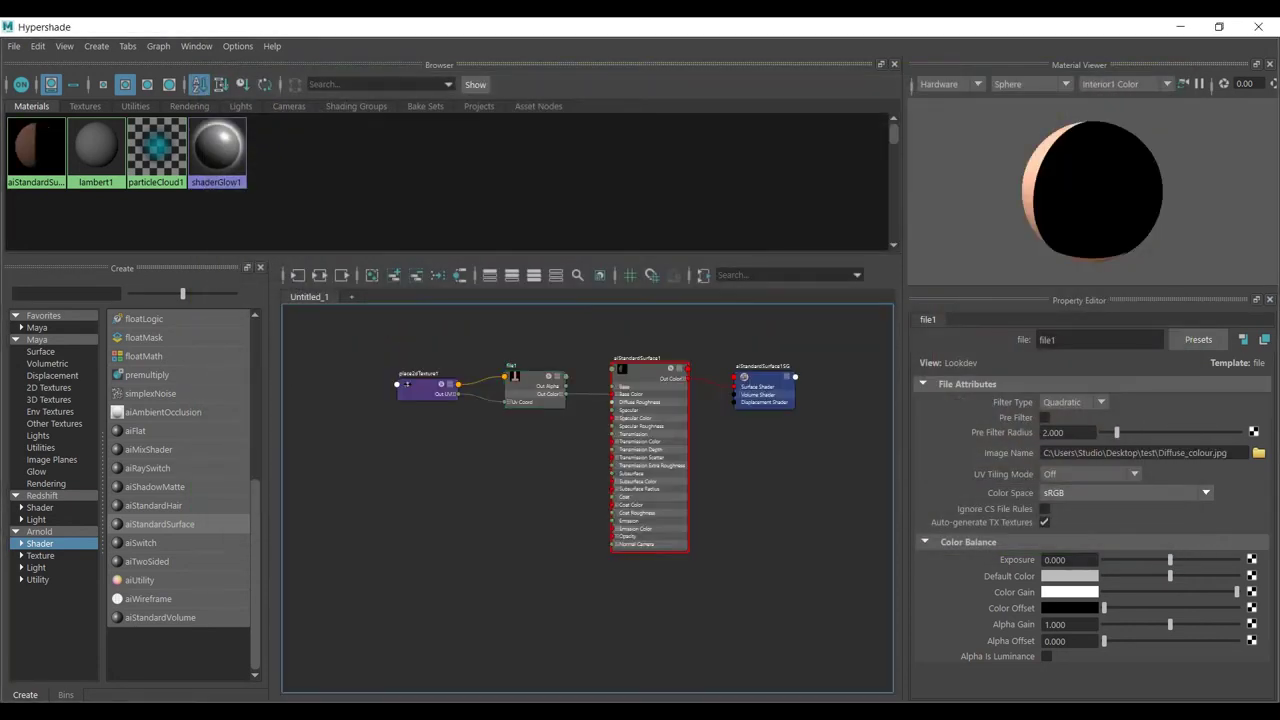
scroll(746, 402, up, 2)
click(764, 384)
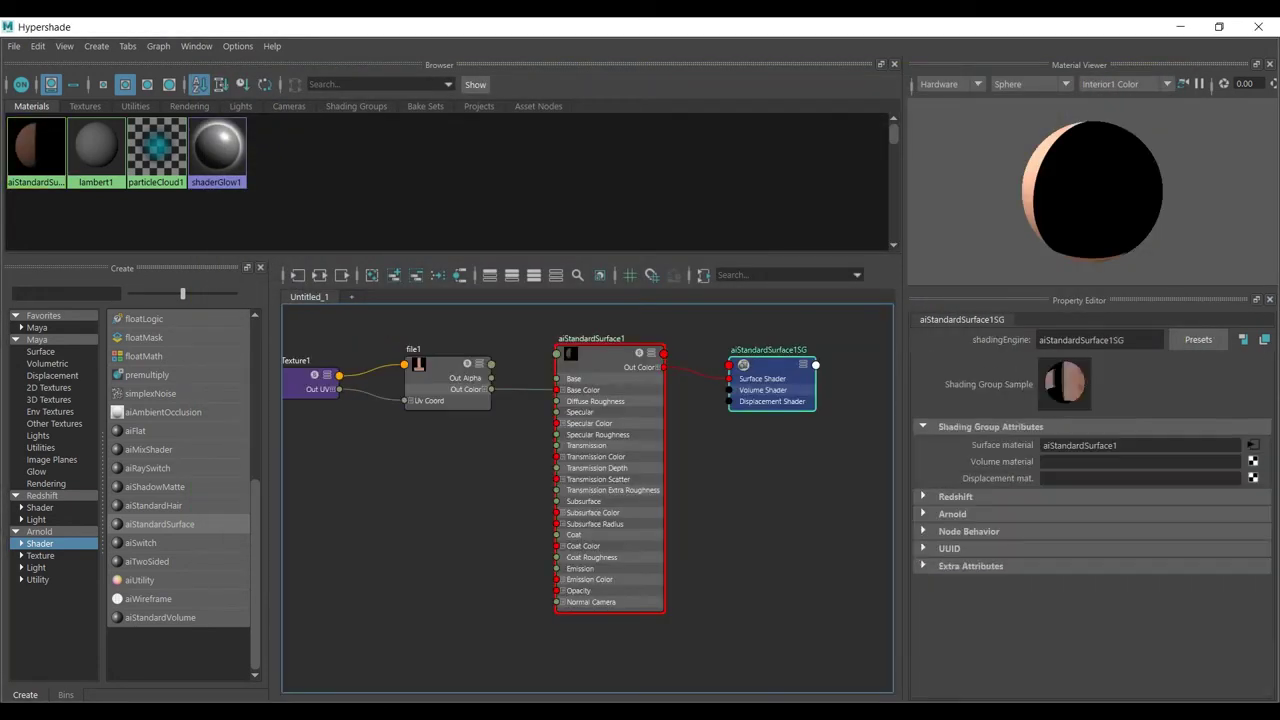
alt+middle_drag(729, 402, 605, 408)
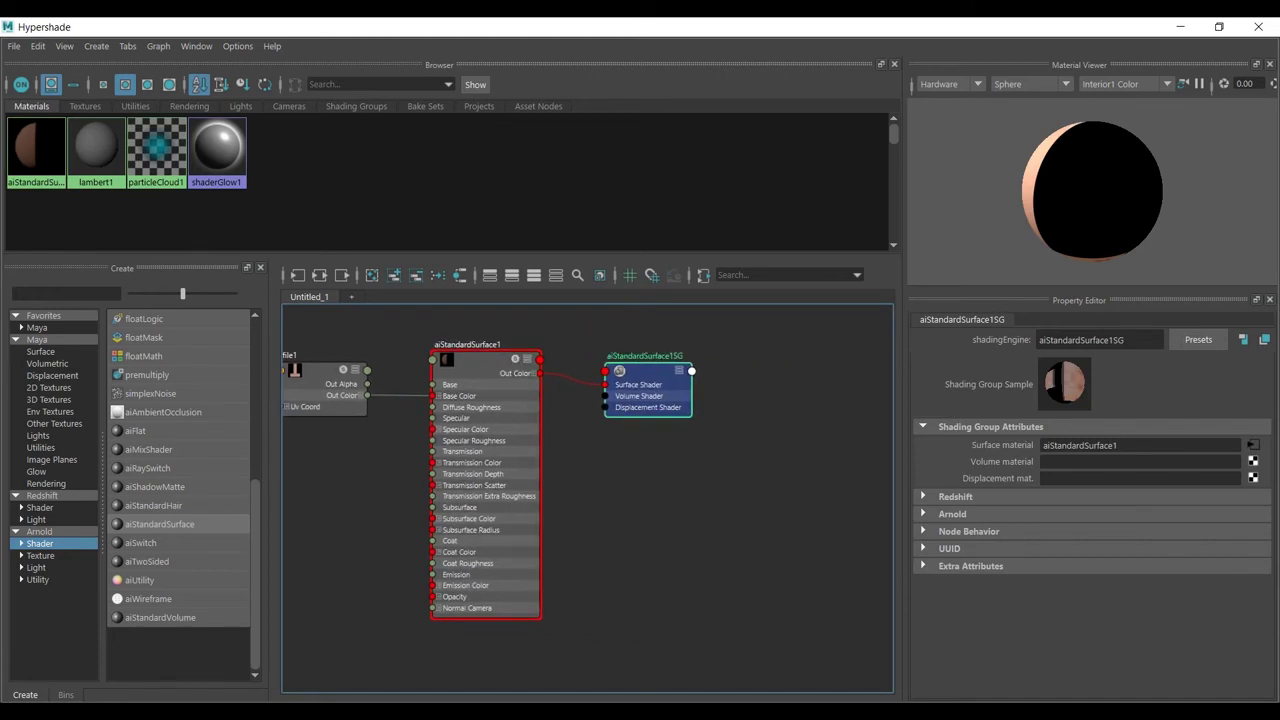
click(1253, 478)
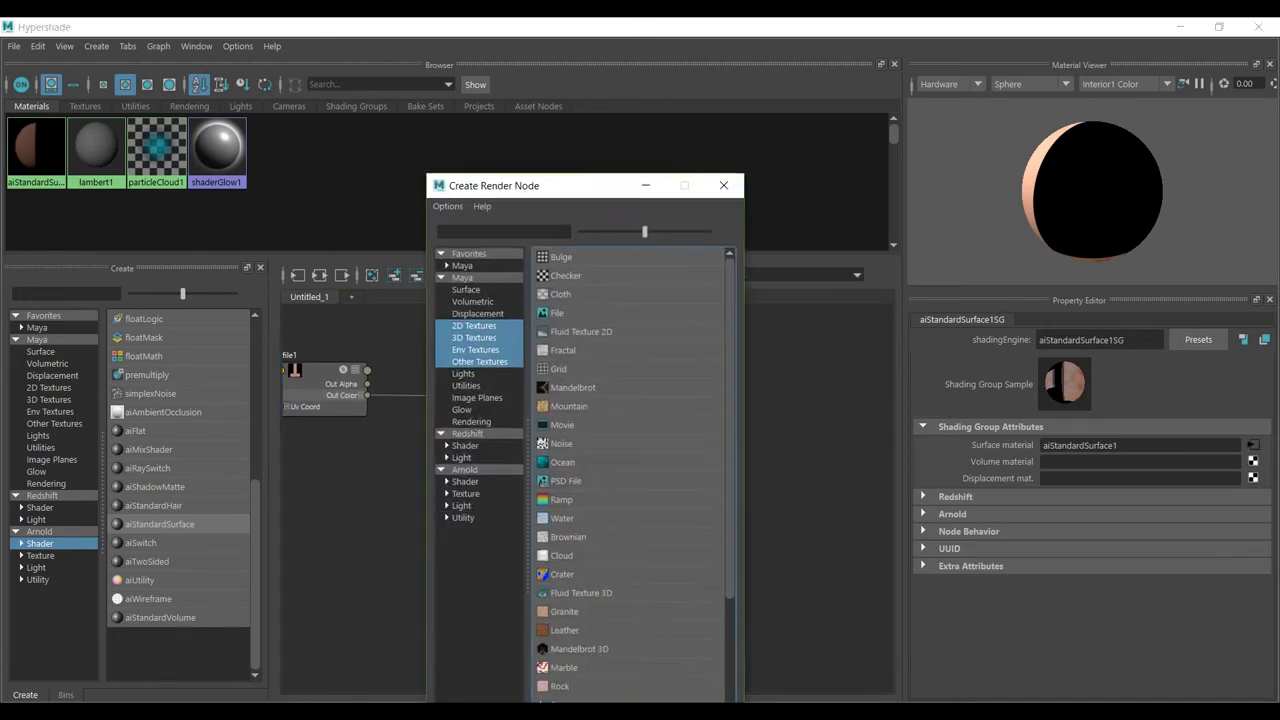
click(552, 236)
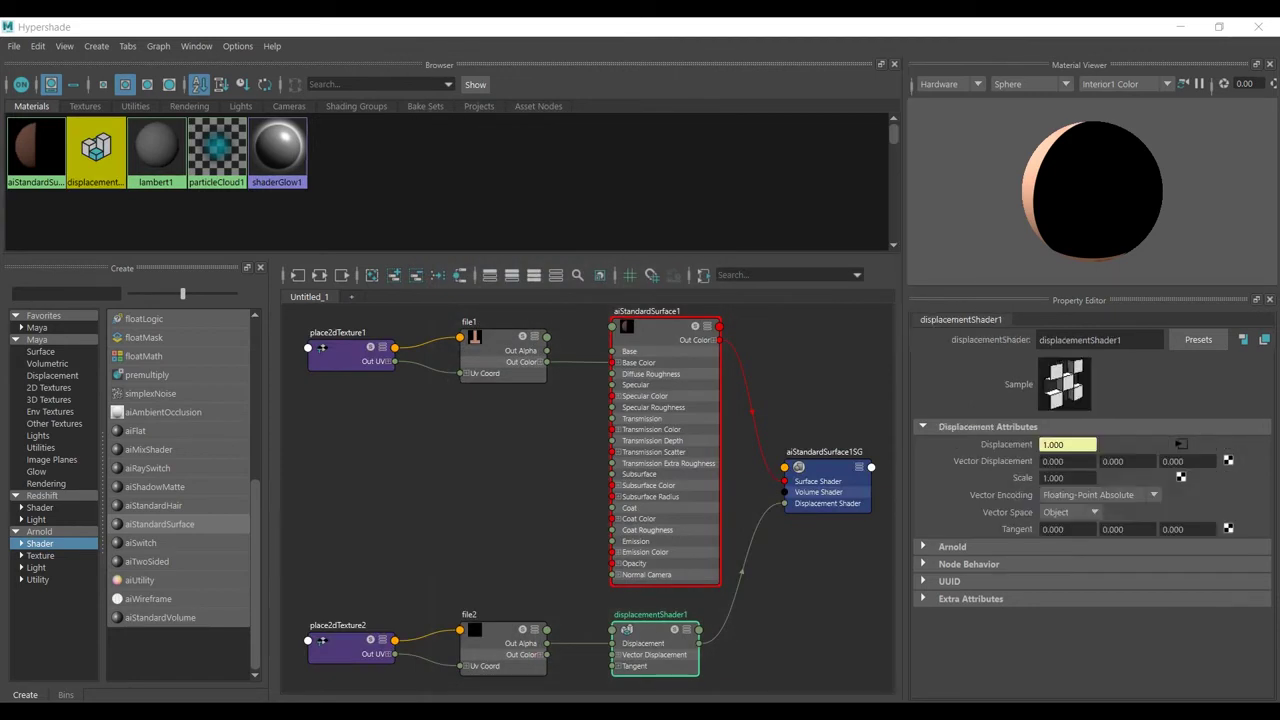
Replace file2's Out Alpha link with Out Color into Vector Displacement on displacementShader1, and set the shader's vector space to Tangent
alt+middle_drag(560, 540, 526, 451)
scroll(621, 554, up, 5)
alt+middle_drag(621, 554, 649, 522)
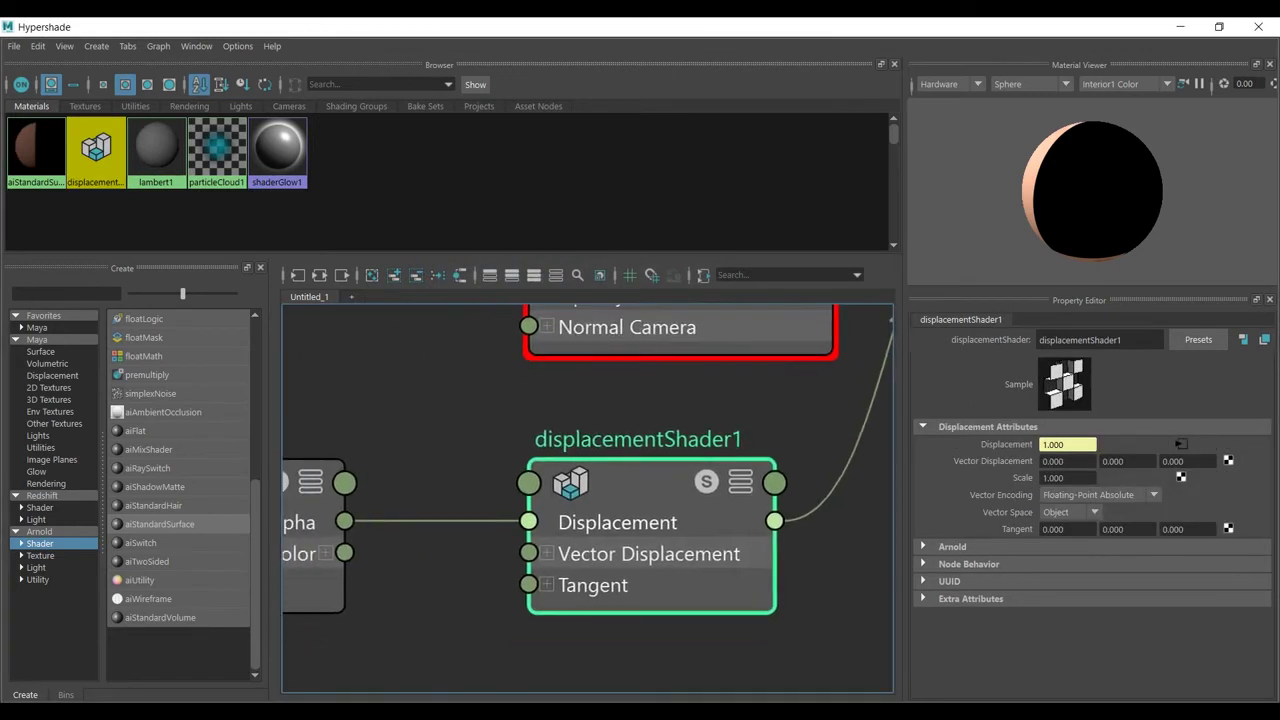
alt+middle_drag(426, 459, 589, 459)
click(588, 511)
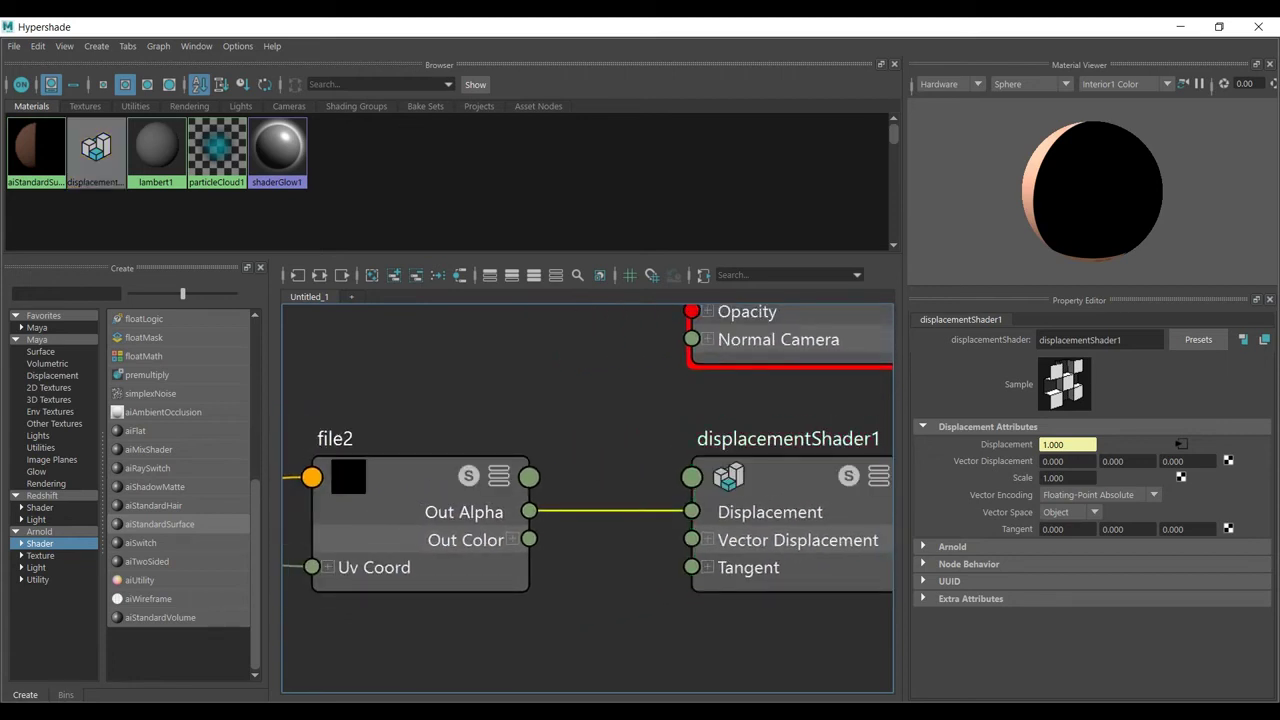
key(Delete)
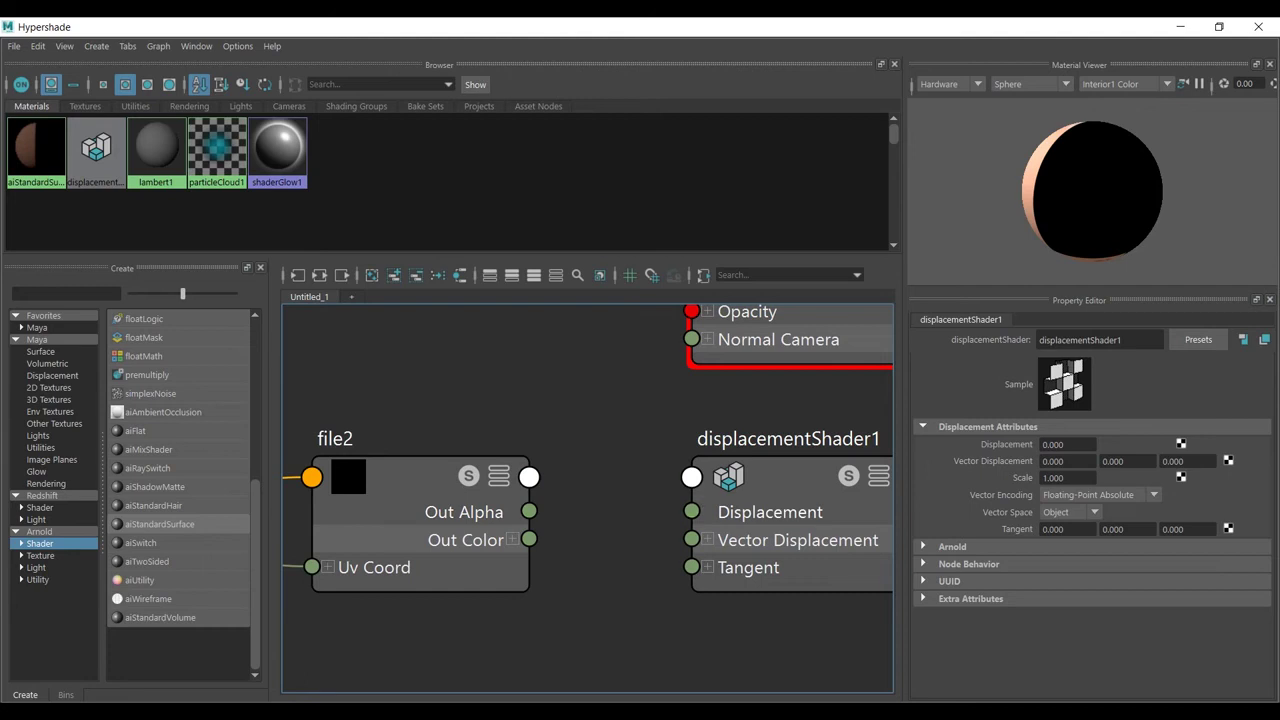
drag(529, 539, 692, 539)
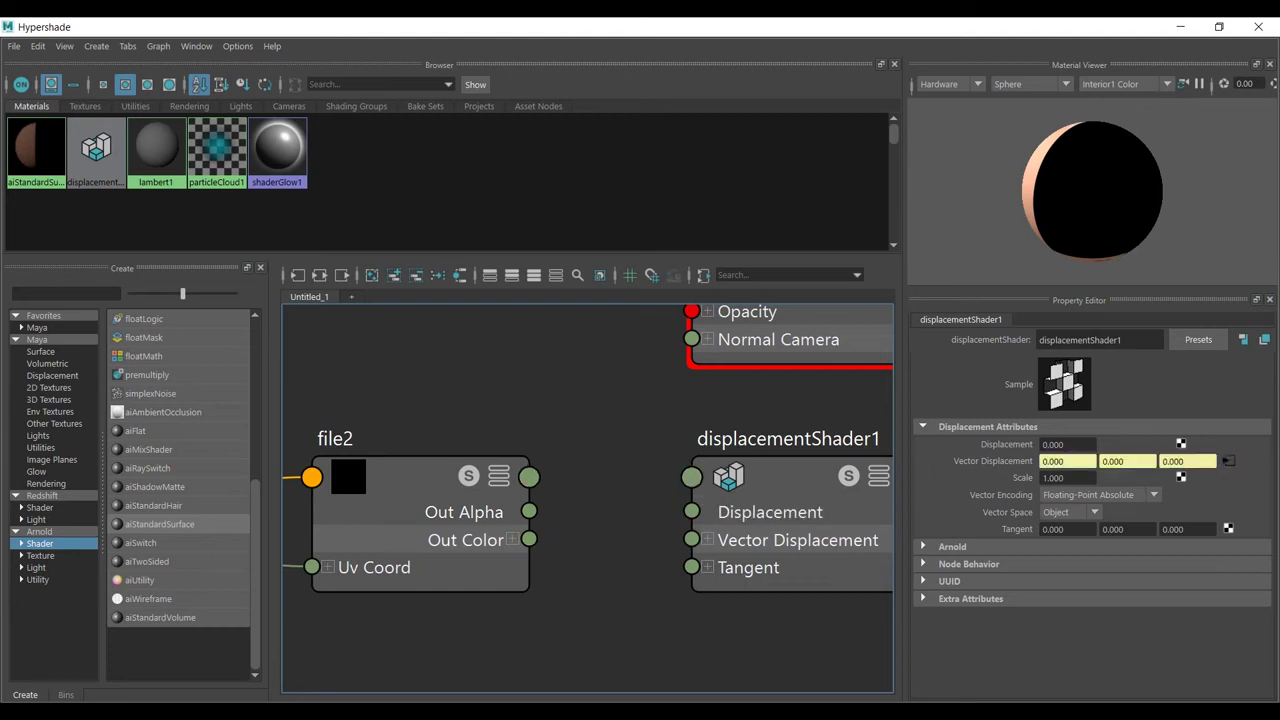
click(1070, 512)
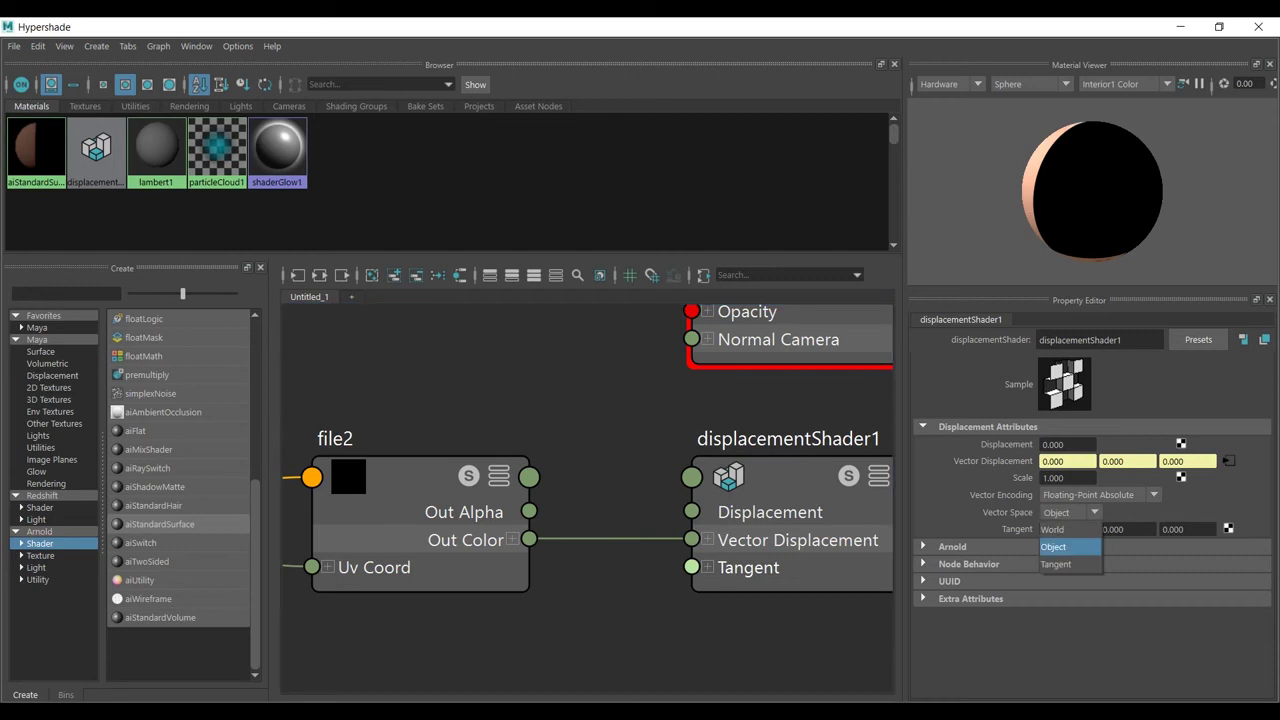
click(1069, 564)
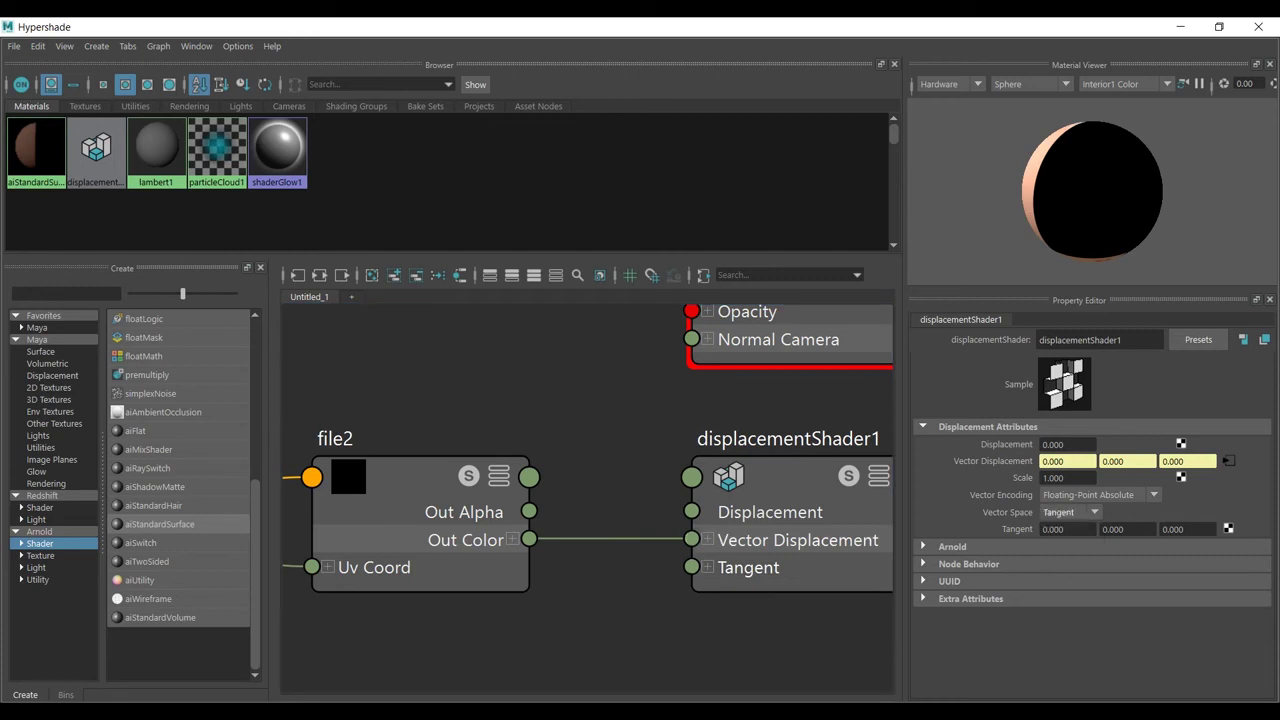
Load mudbox_vdisp_03.tif as the image of the file2 displacement texture
click(412, 490)
click(1259, 453)
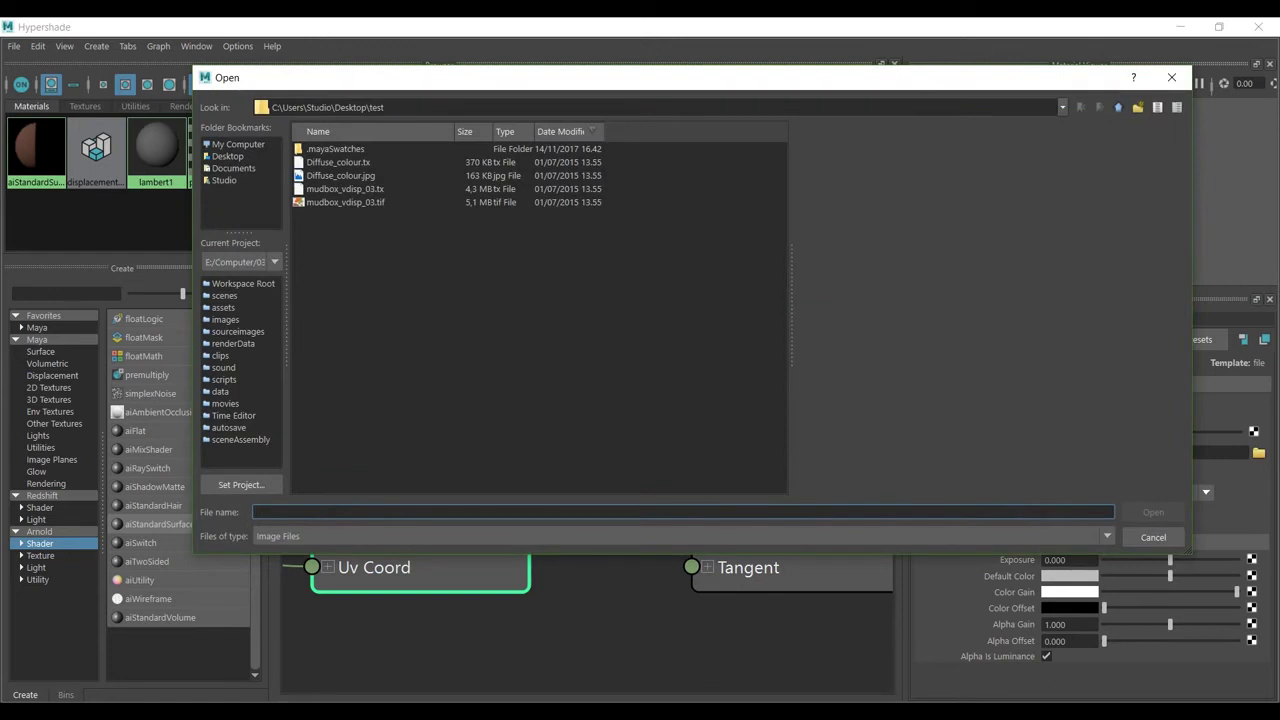
click(338, 162)
click(340, 176)
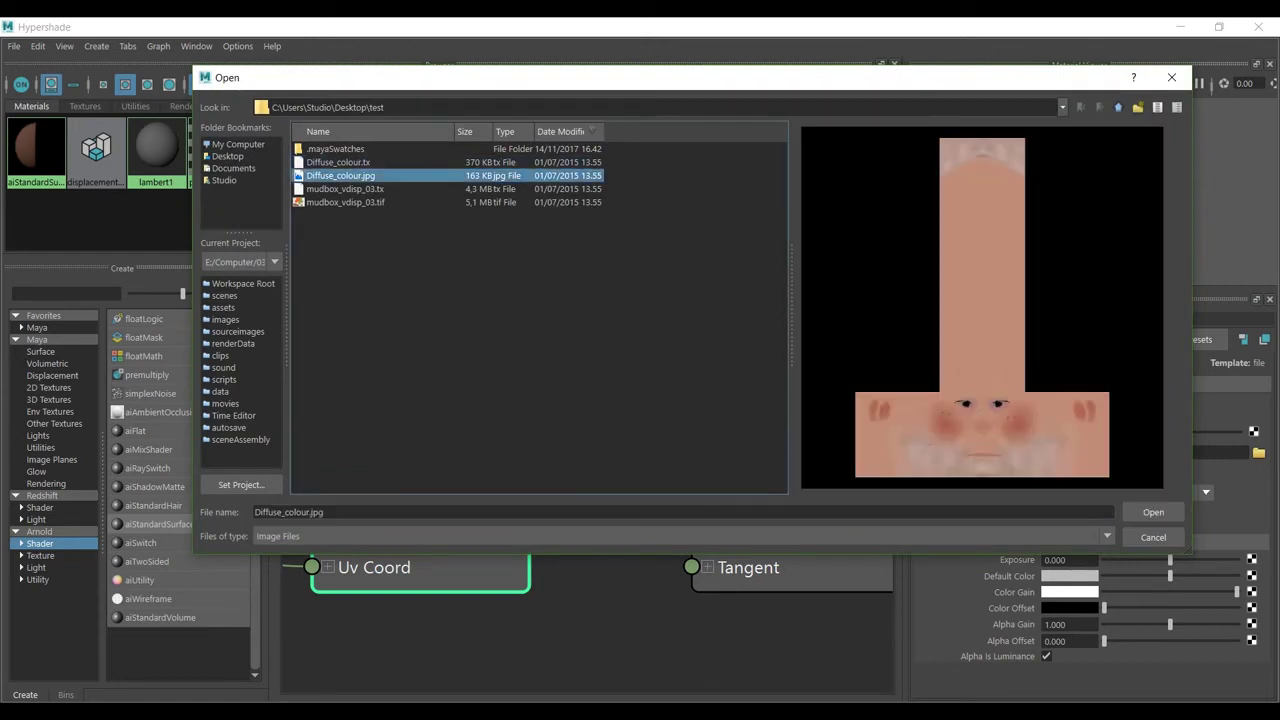
click(345, 202)
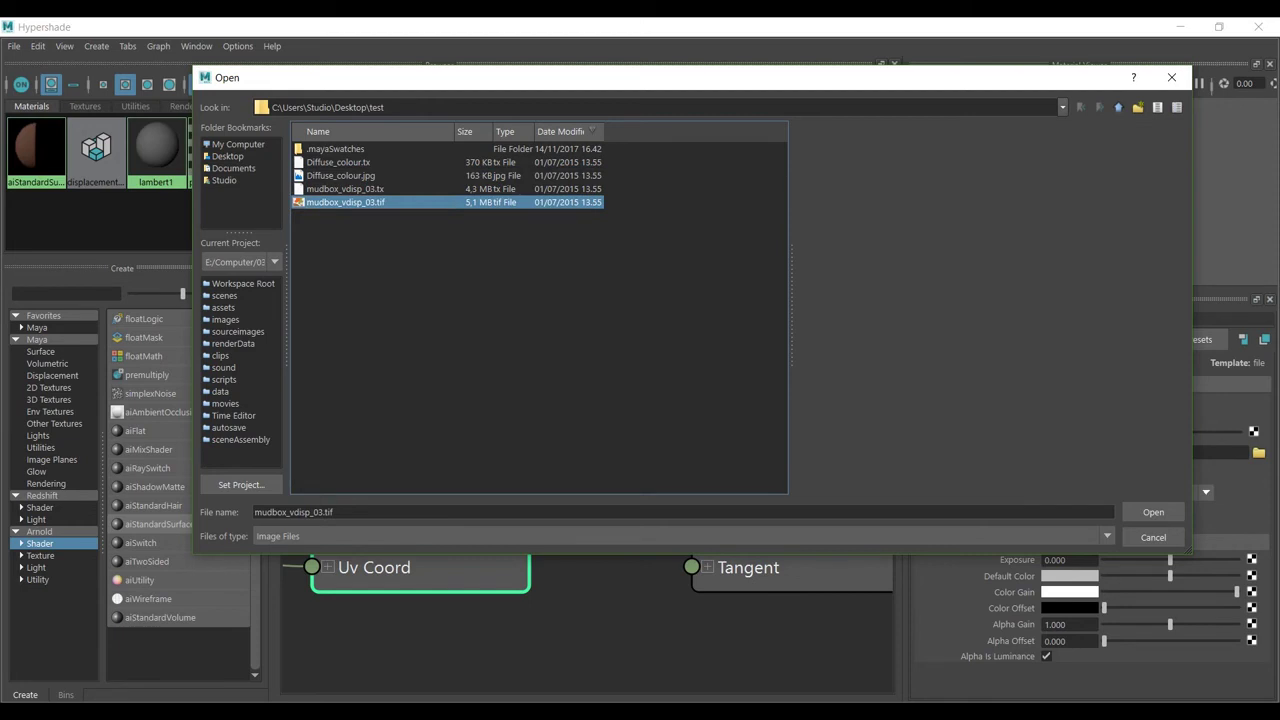
click(1153, 512)
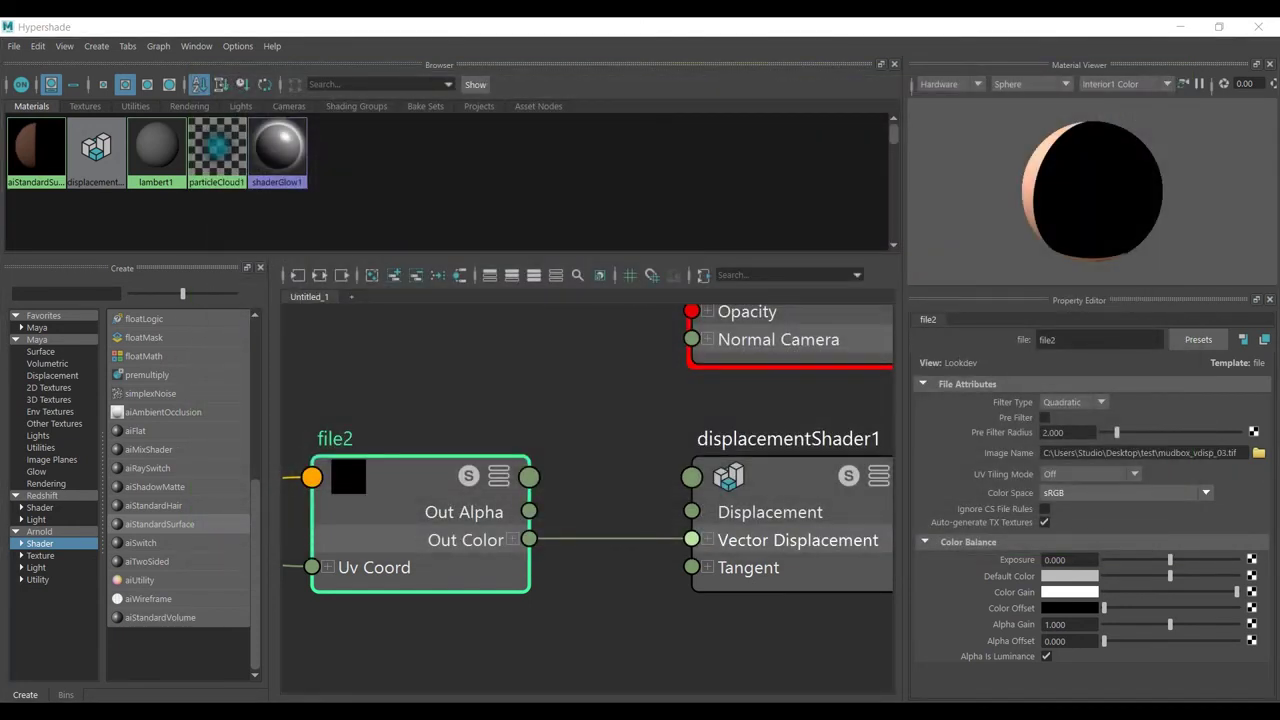
Set the filter type of file2 to Off and its color space to Raw
click(1072, 402)
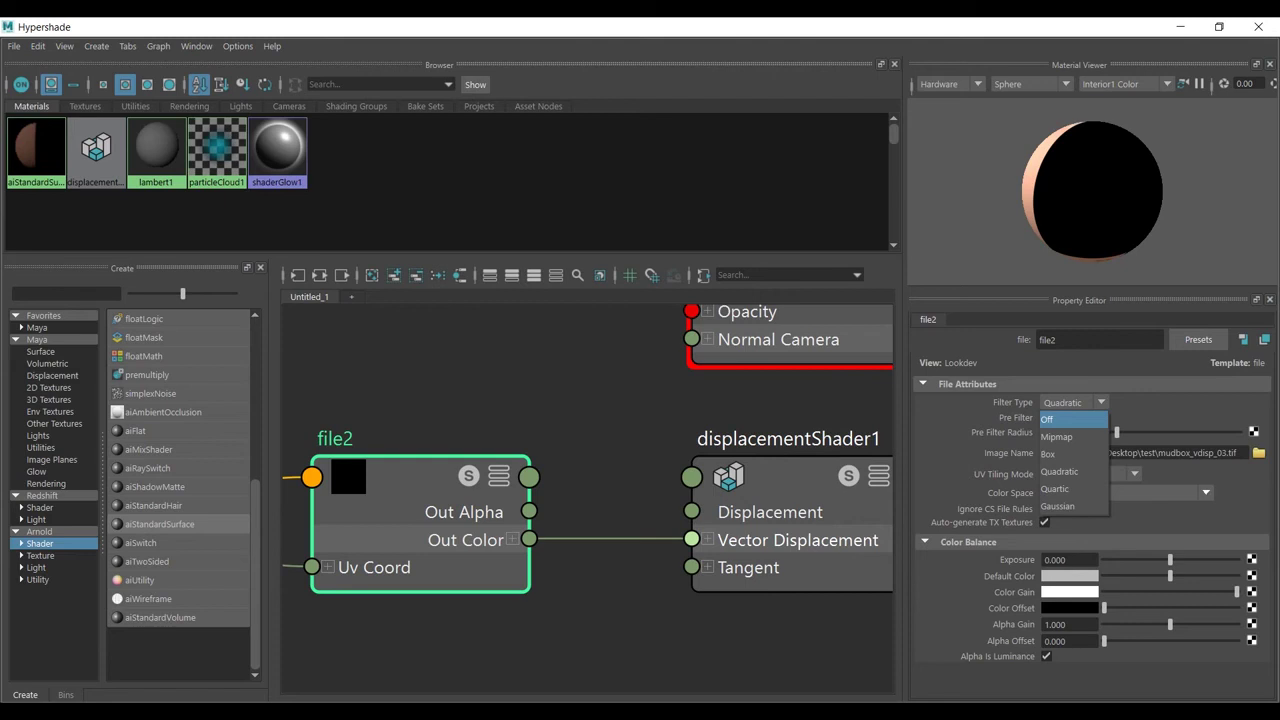
click(1060, 419)
click(1120, 492)
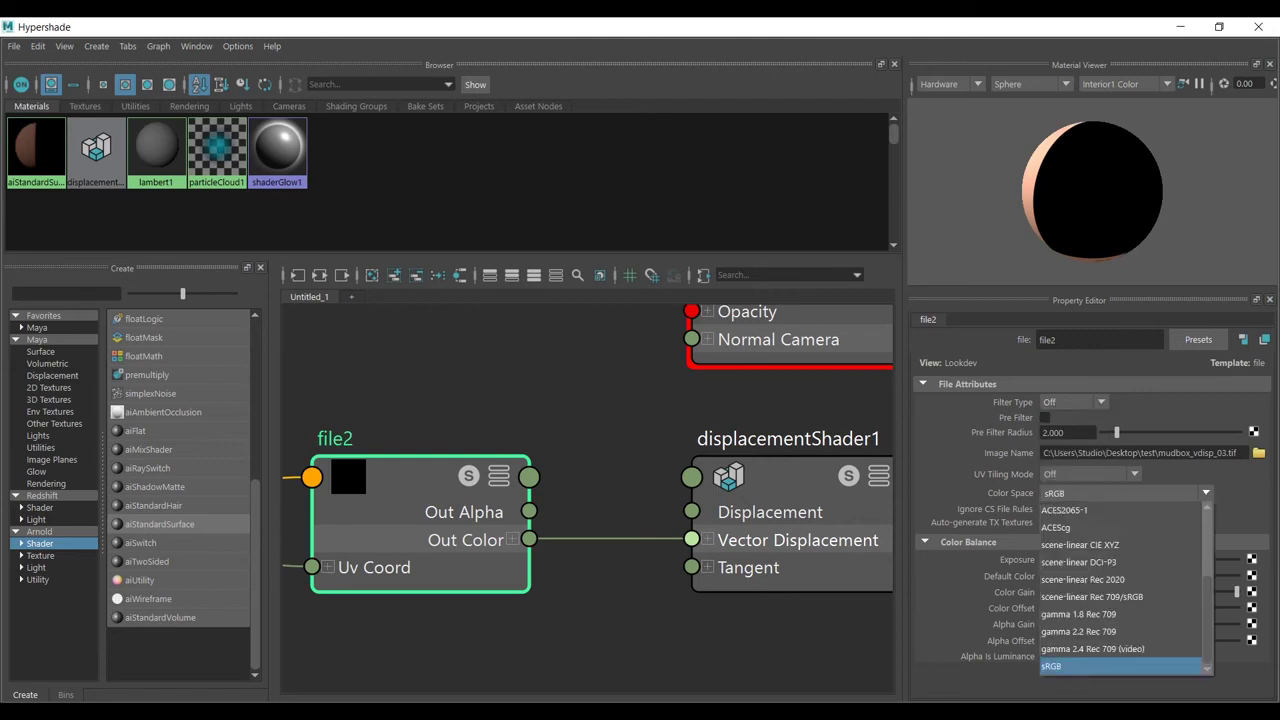
scroll(1120, 597, up, 3)
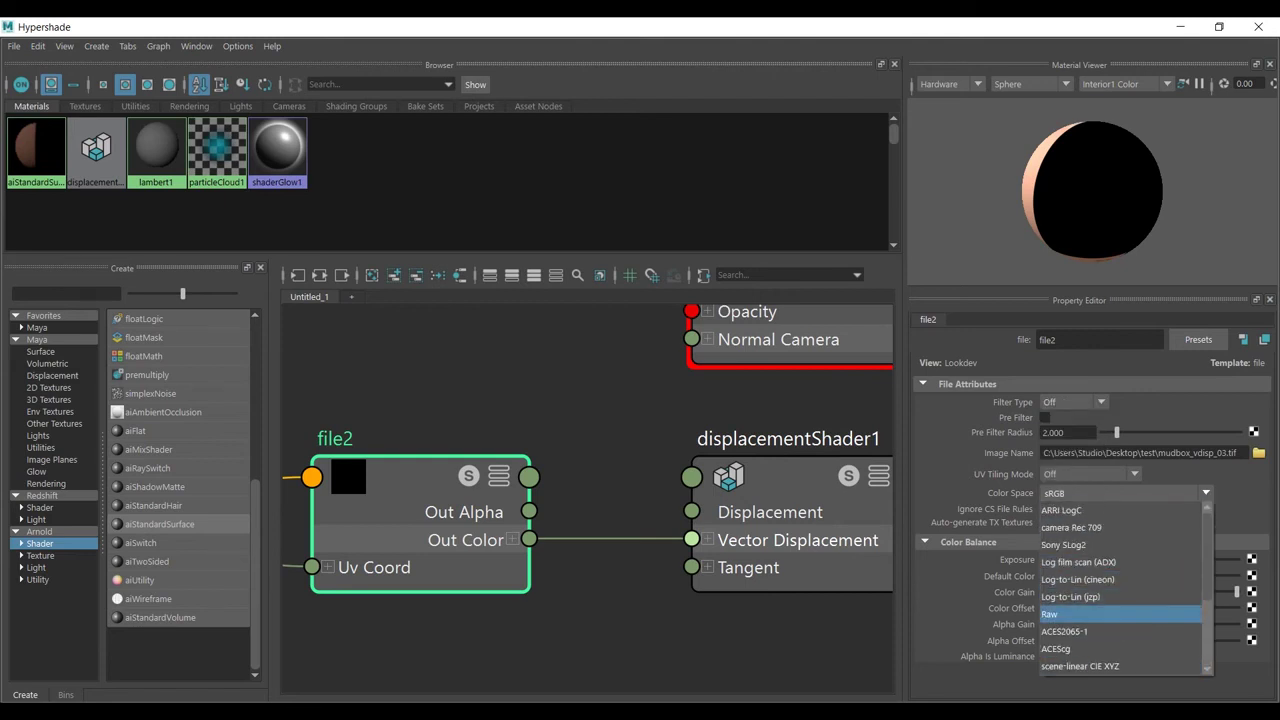
key(Return)
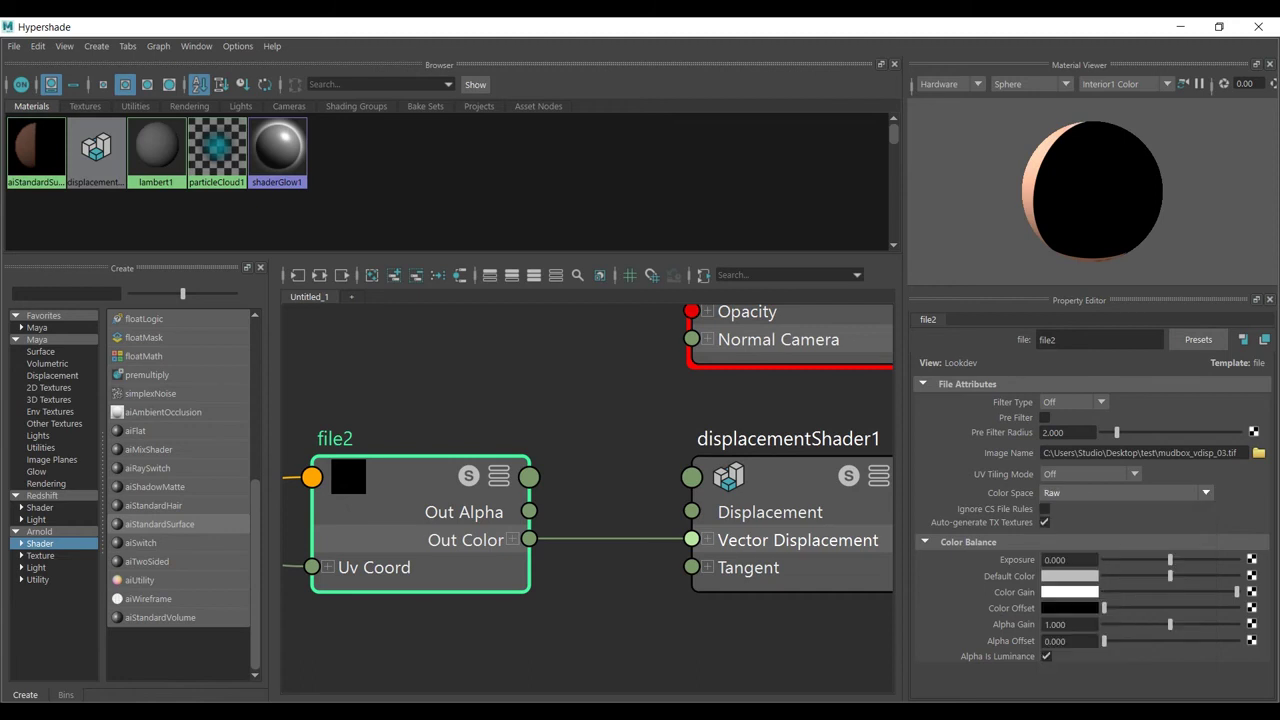
Uncover the viewport behind Hypershade and assign the aiStandardSurface1 material to the sphere
scroll(704, 541, down, 4)
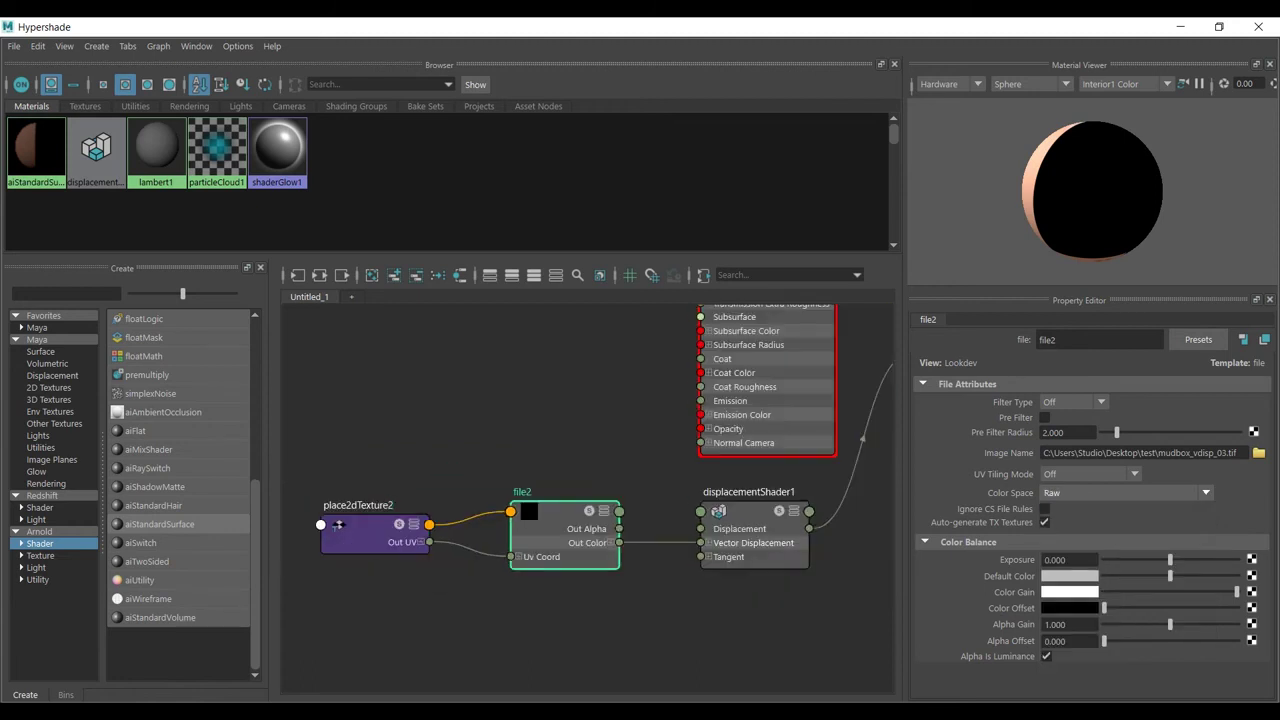
drag(704, 27, 1039, 283)
drag(735, 283, 910, 320)
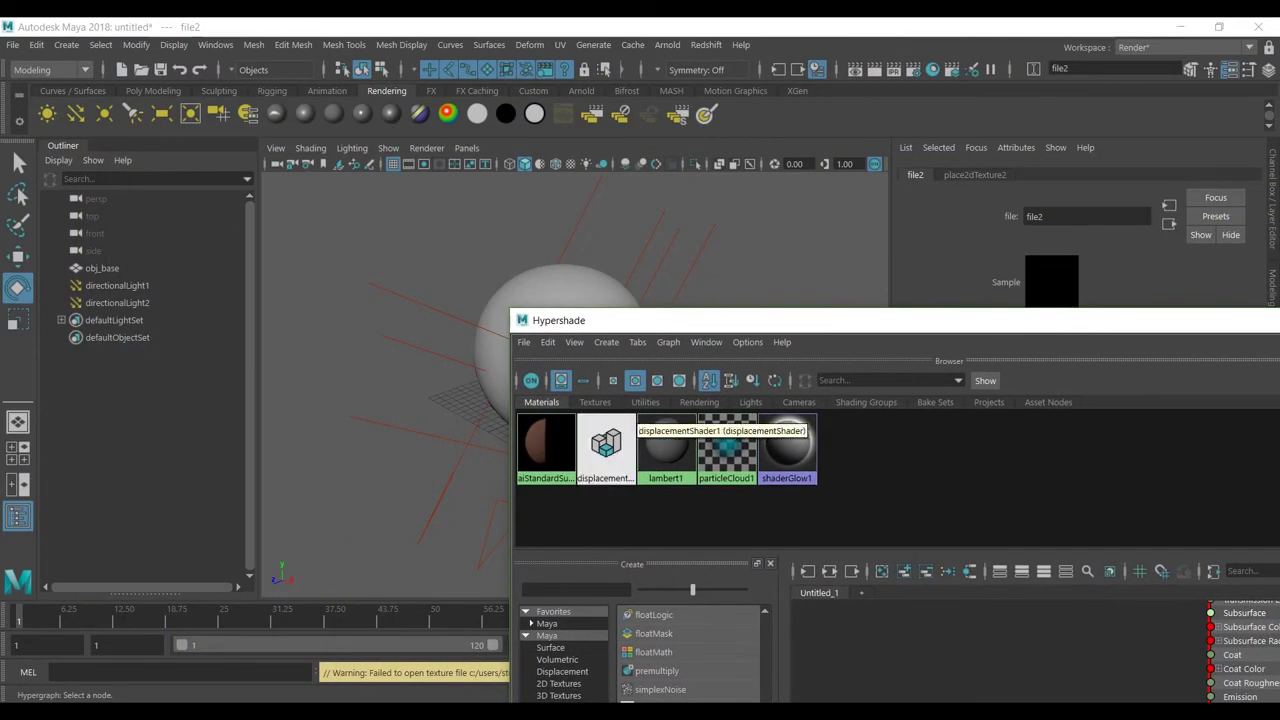
middle_drag(546, 443, 552, 288)
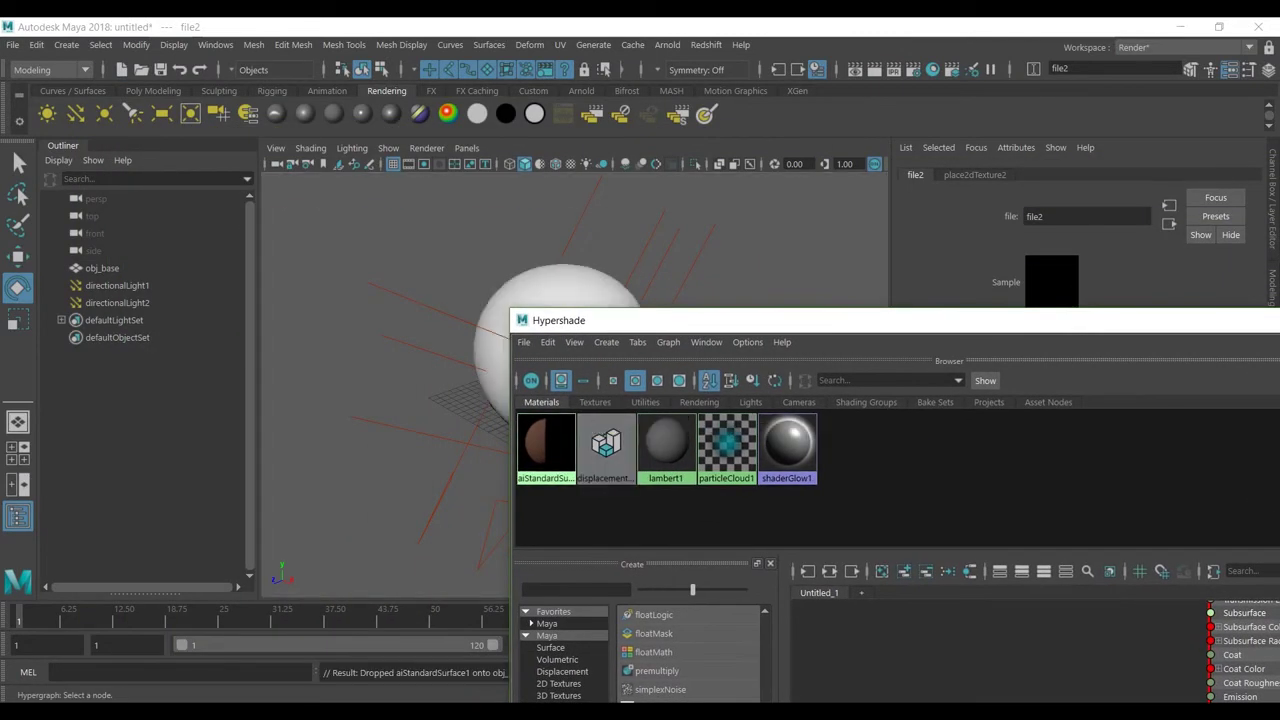
Minimize Hypershade and turn on textured display in the perspective viewport to view the face texture on the sphere
drag(700, 320, 522, 18)
click(1180, 27)
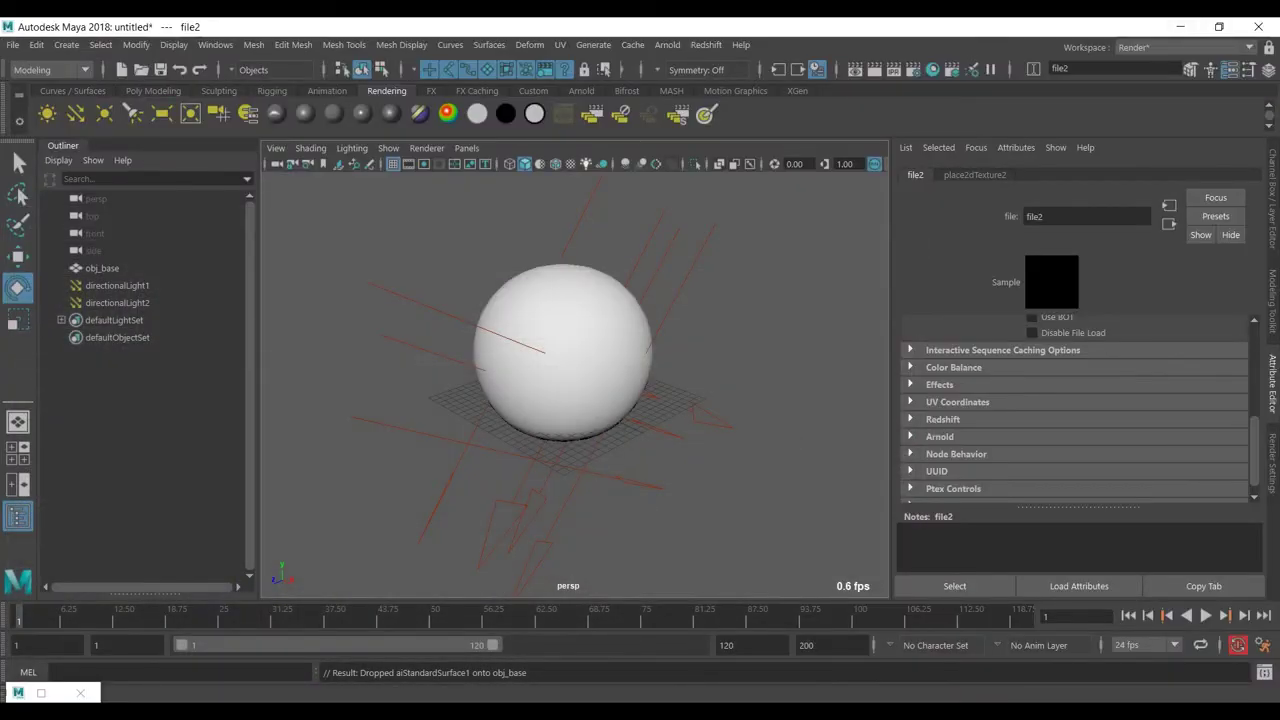
click(571, 164)
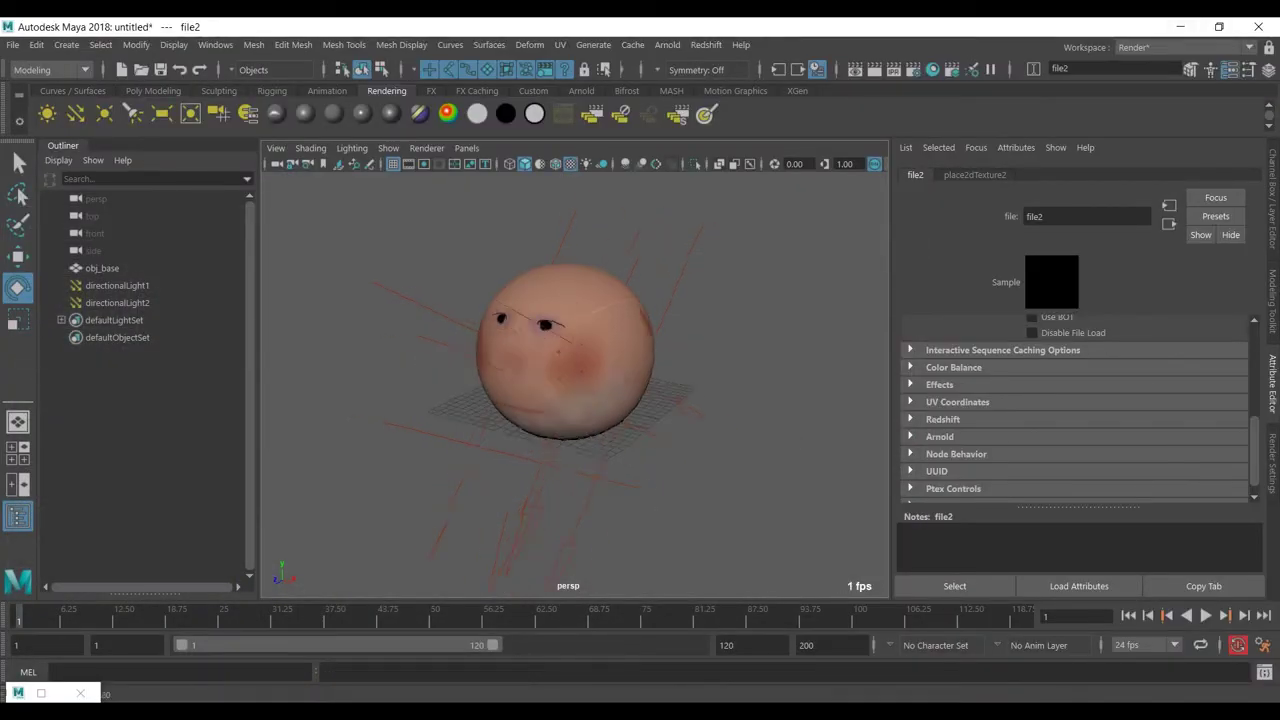
mouse_move(572, 372)
alt+mouse_down()
mouse_move(586, 376)
mouse_move(574, 384)
mouse_move(590, 378)
alt+mouse_up()
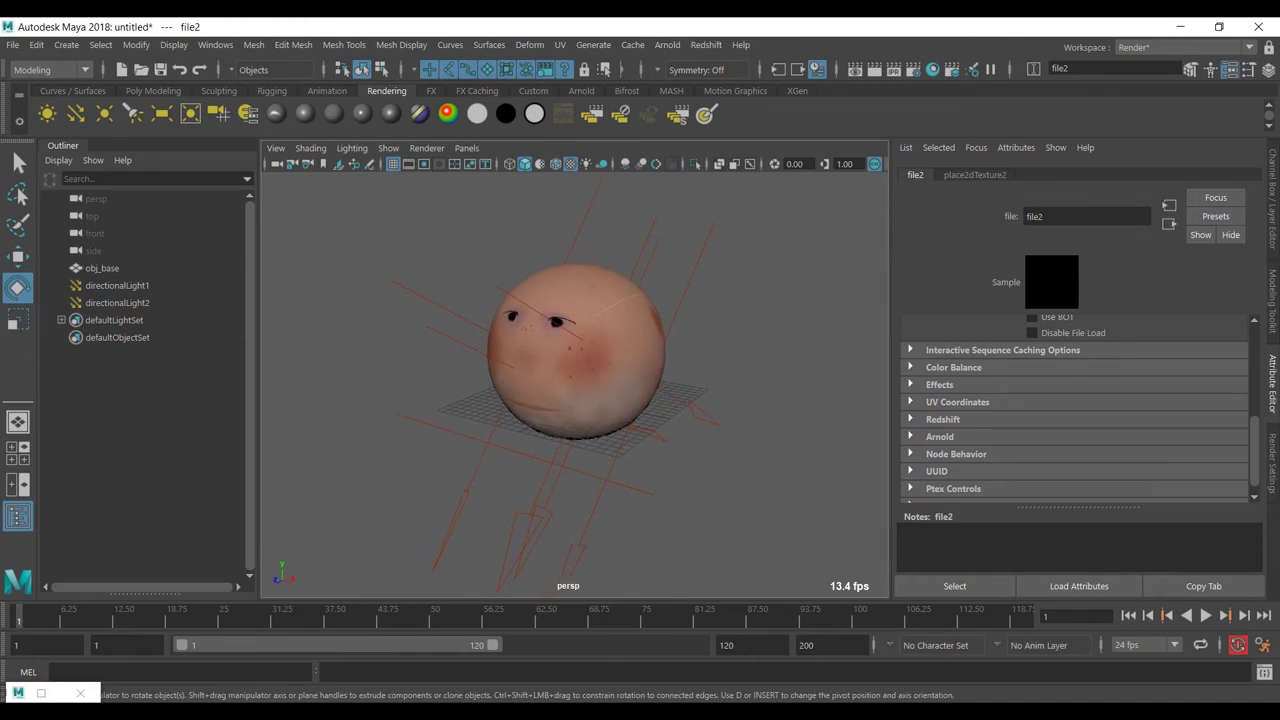
Set the Arnold subdivision type of the sphere's obj_baseShape to catclark
click(586, 374)
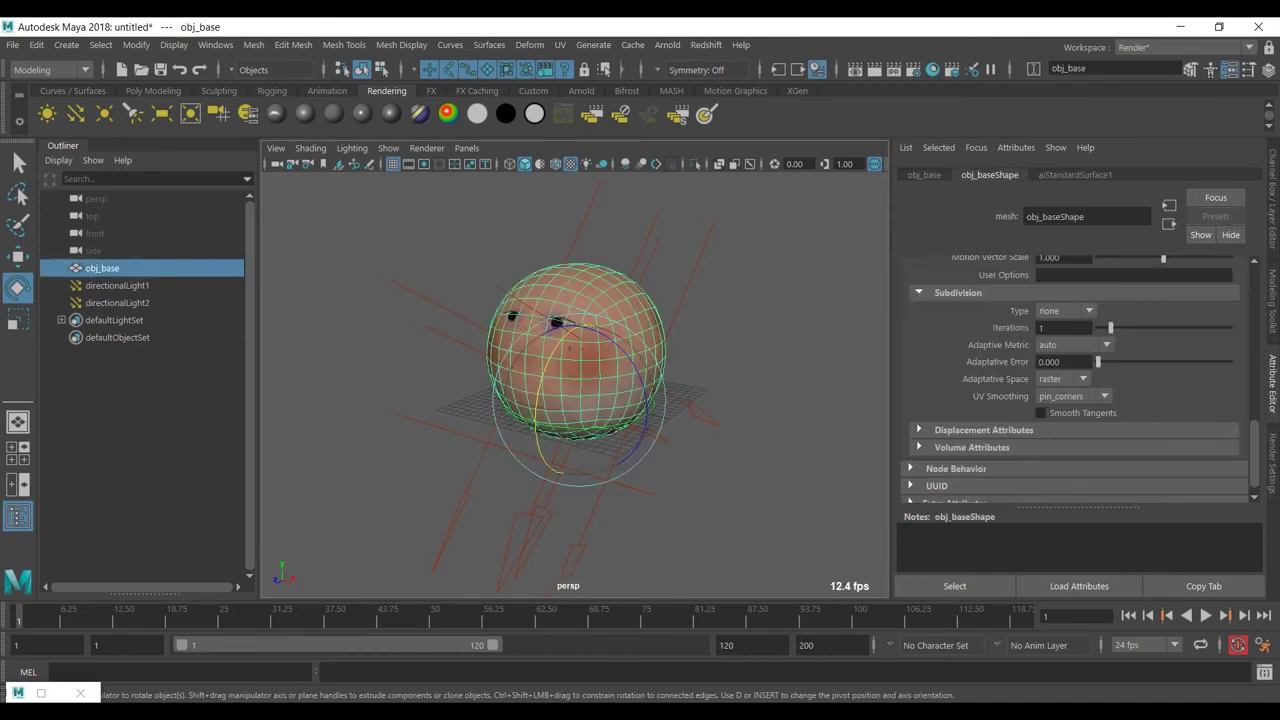
scroll(1075, 380, up, 10)
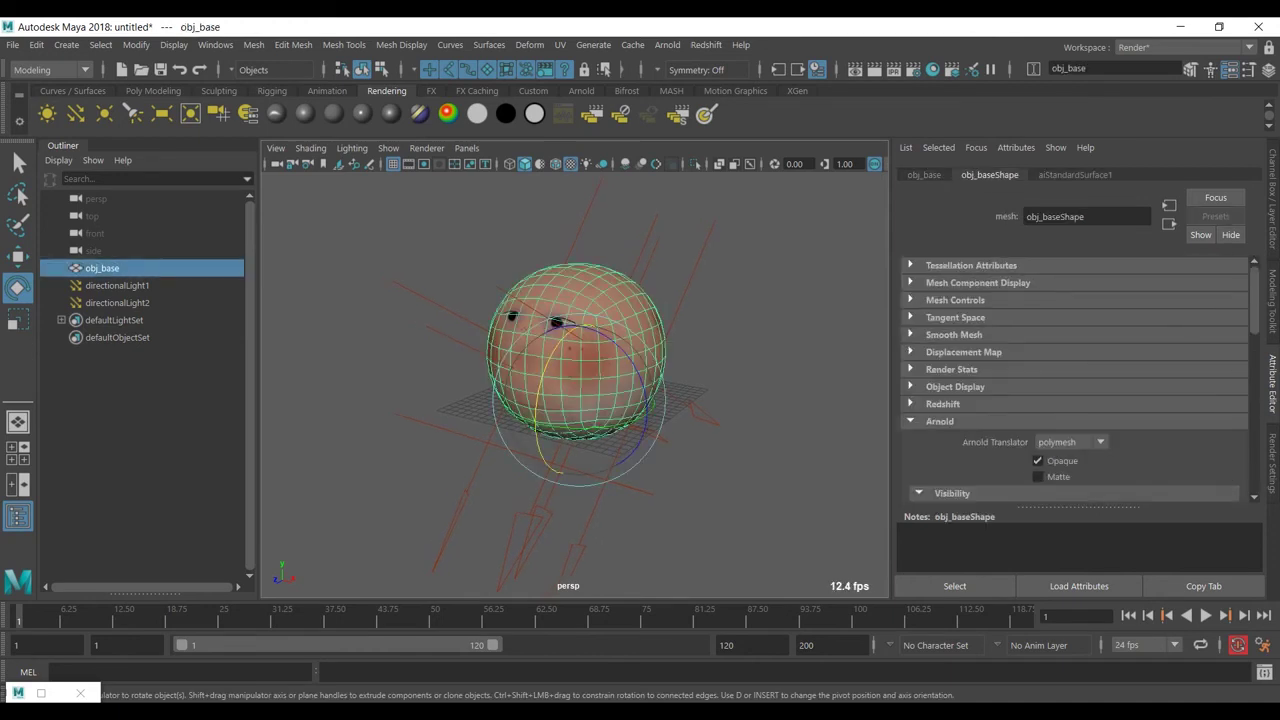
scroll(1075, 380, down, 10)
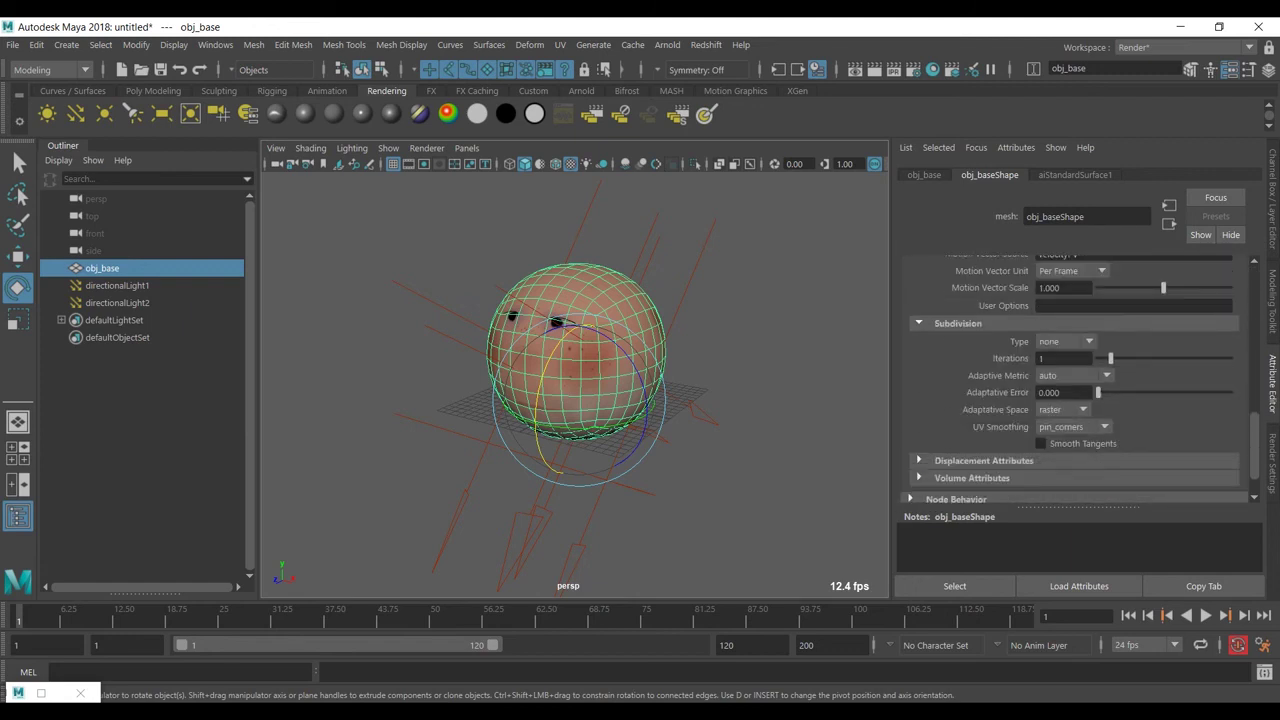
click(1065, 341)
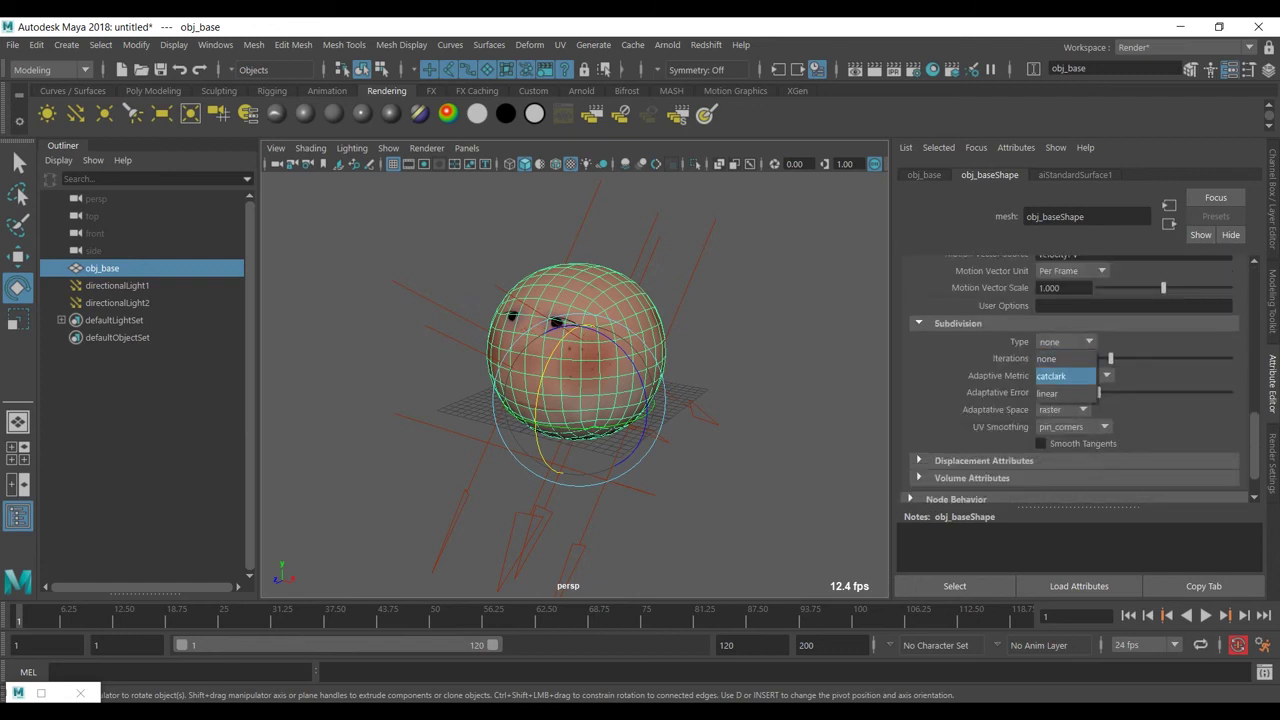
click(1060, 375)
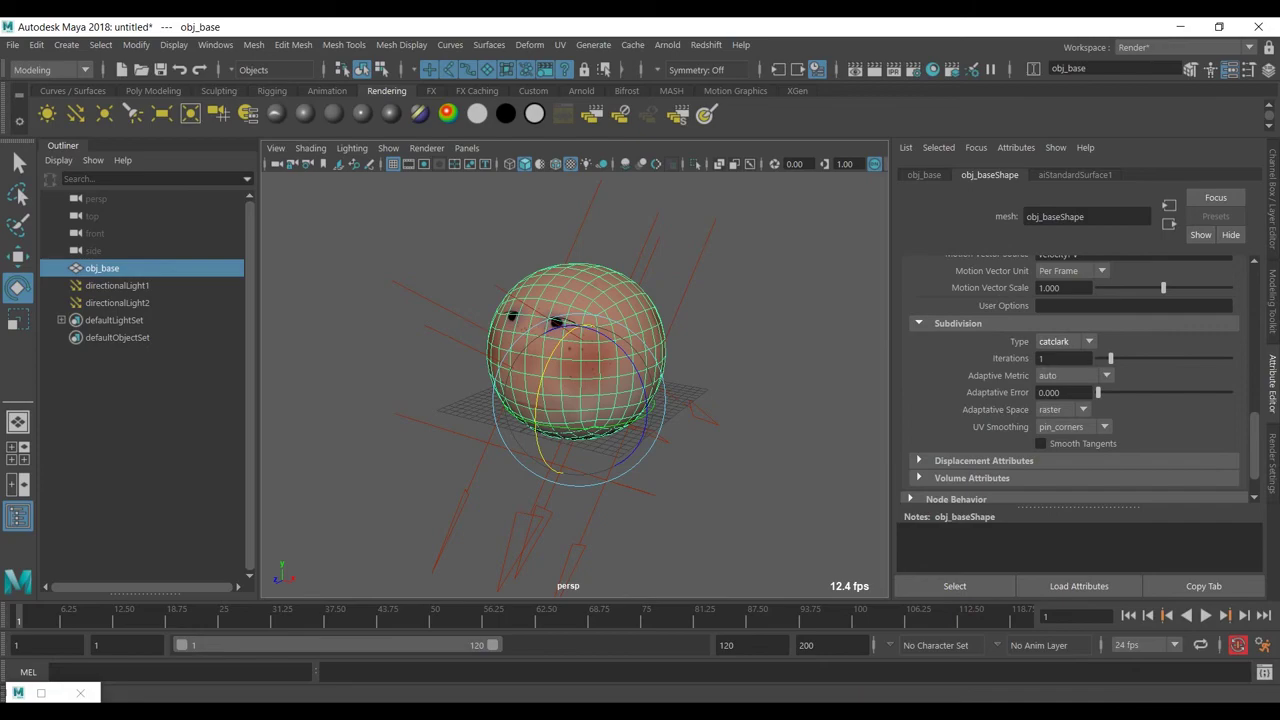
Switch to the browser and examine the tutorial's recommended catclark iterations and the comparison of 2, 4 and 6 subdivisions
key(alt+Tab)
scroll(640, 390, down, 10)
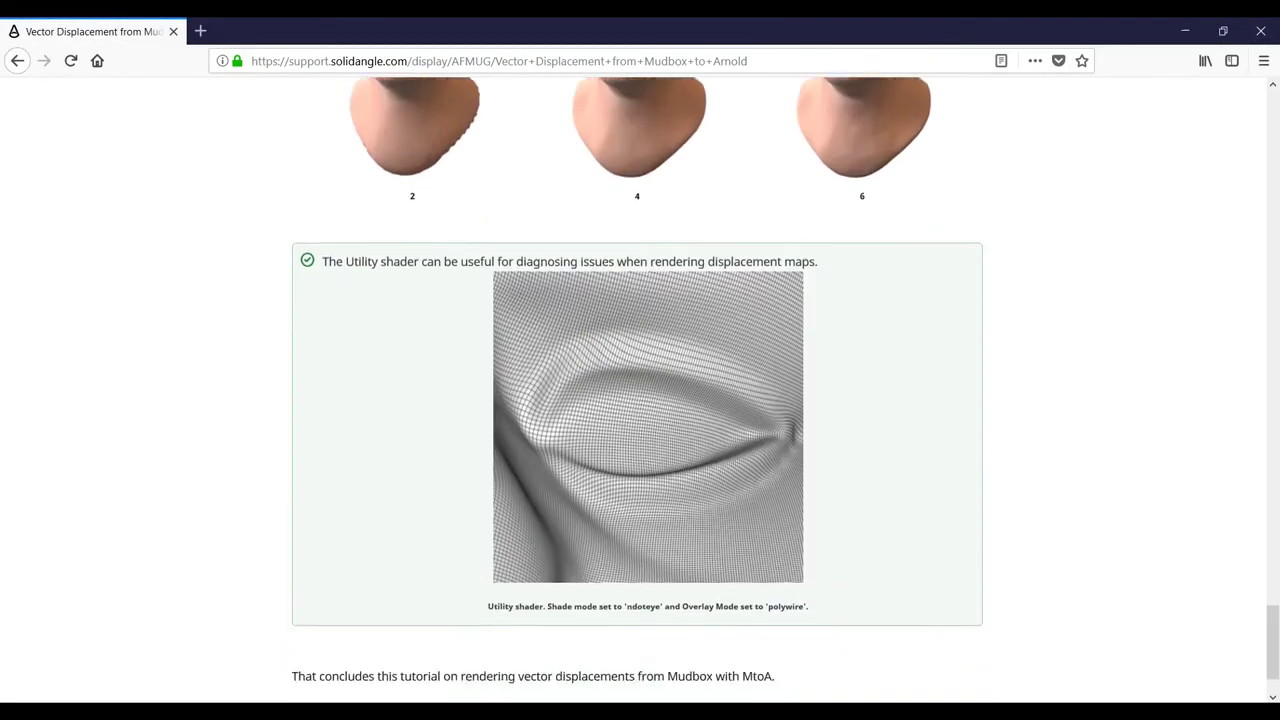
scroll(640, 390, up, 5)
scroll(640, 390, down, 2)
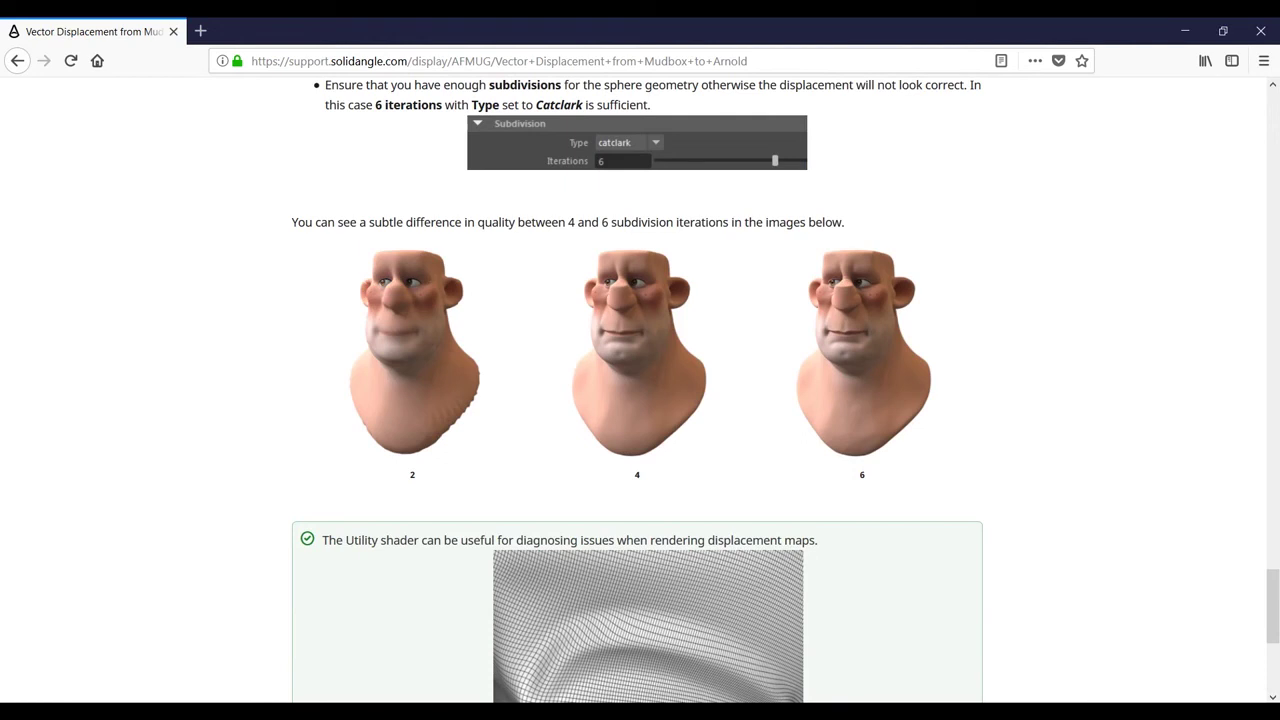
mouse_move(572, 712)
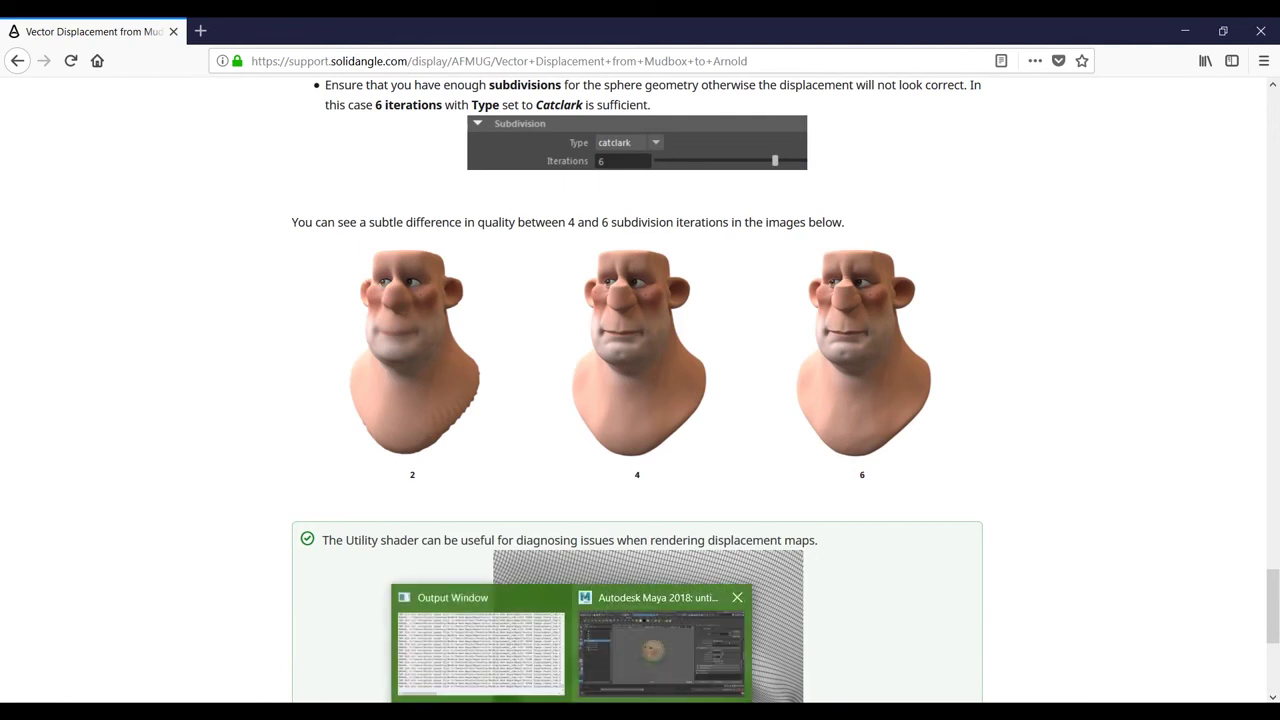
Return to Maya, set the sphere's Arnold subdivision iterations to 2 and render the perspective view with Arnold
click(665, 650)
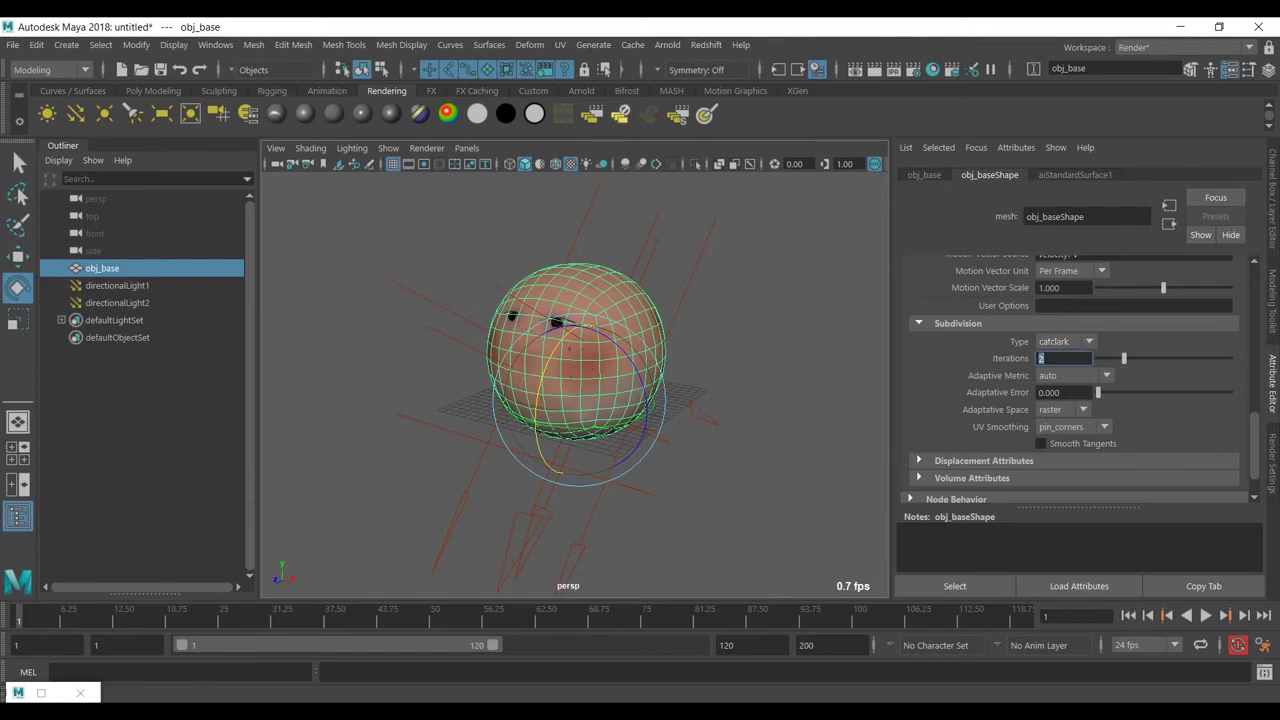
click(667, 45)
click(687, 75)
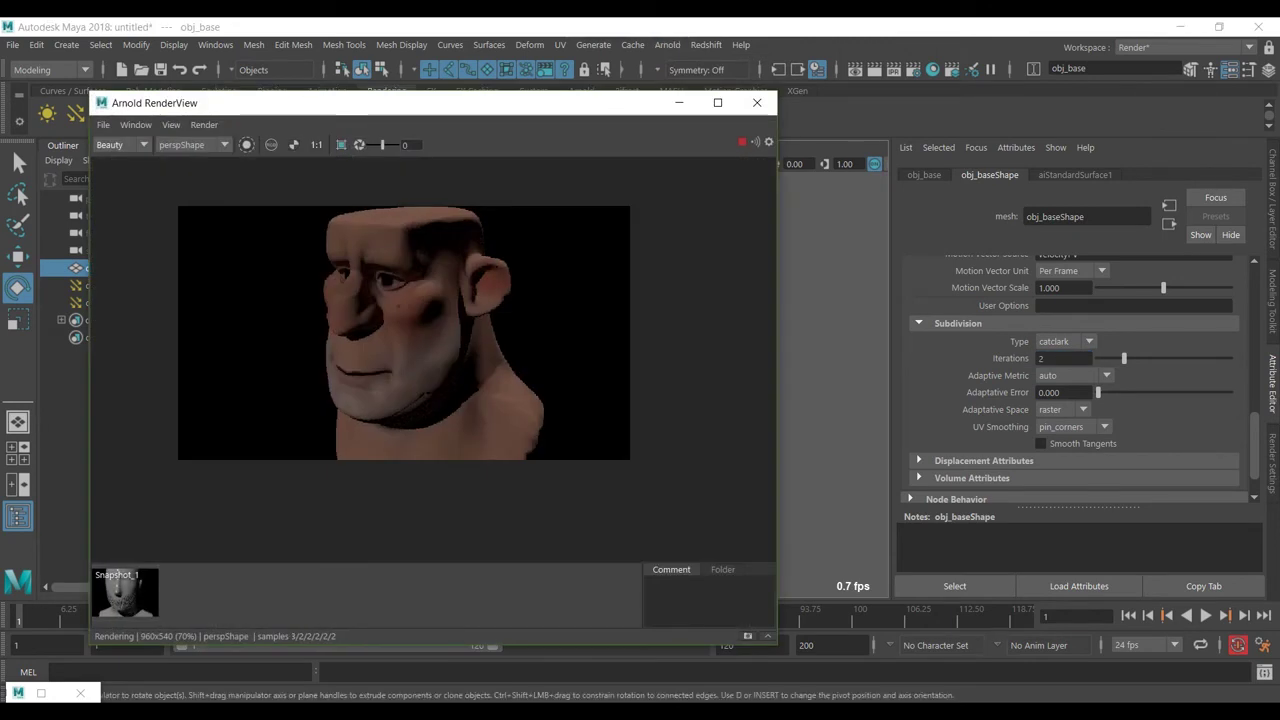
Add an Arnold Skydome Light to the scene, close the render window and render the head again
click(667, 45)
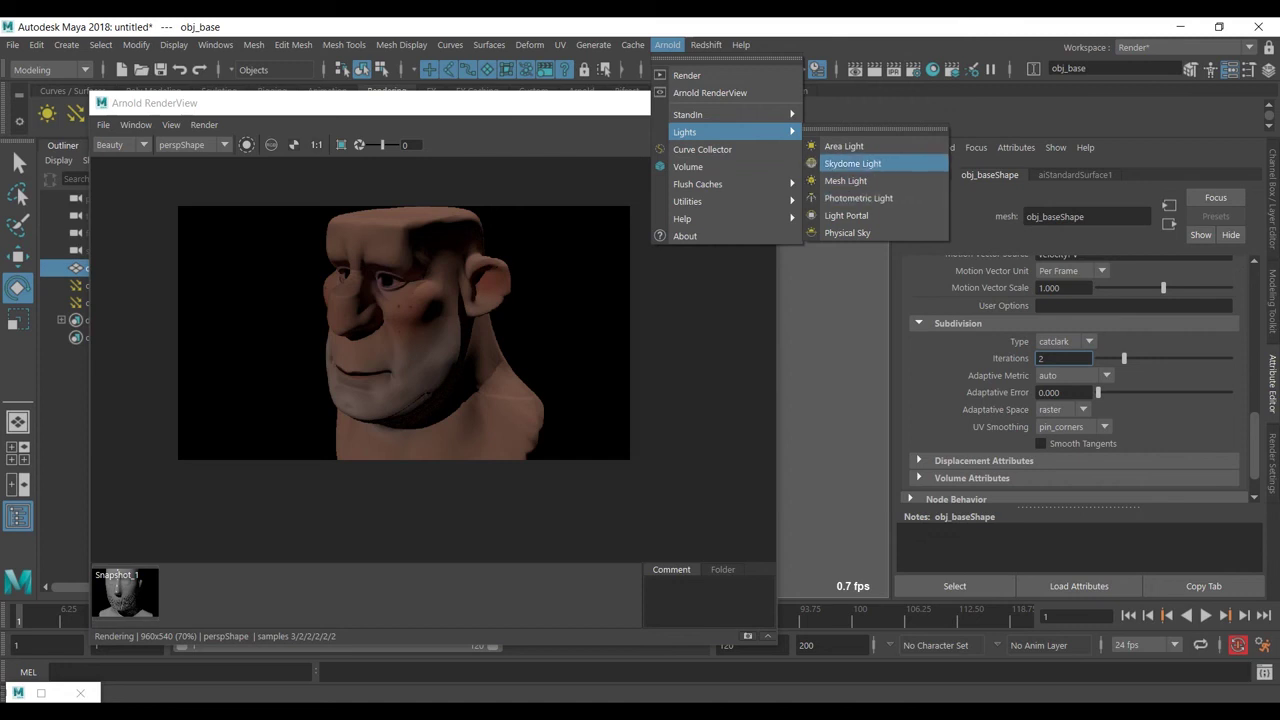
click(852, 163)
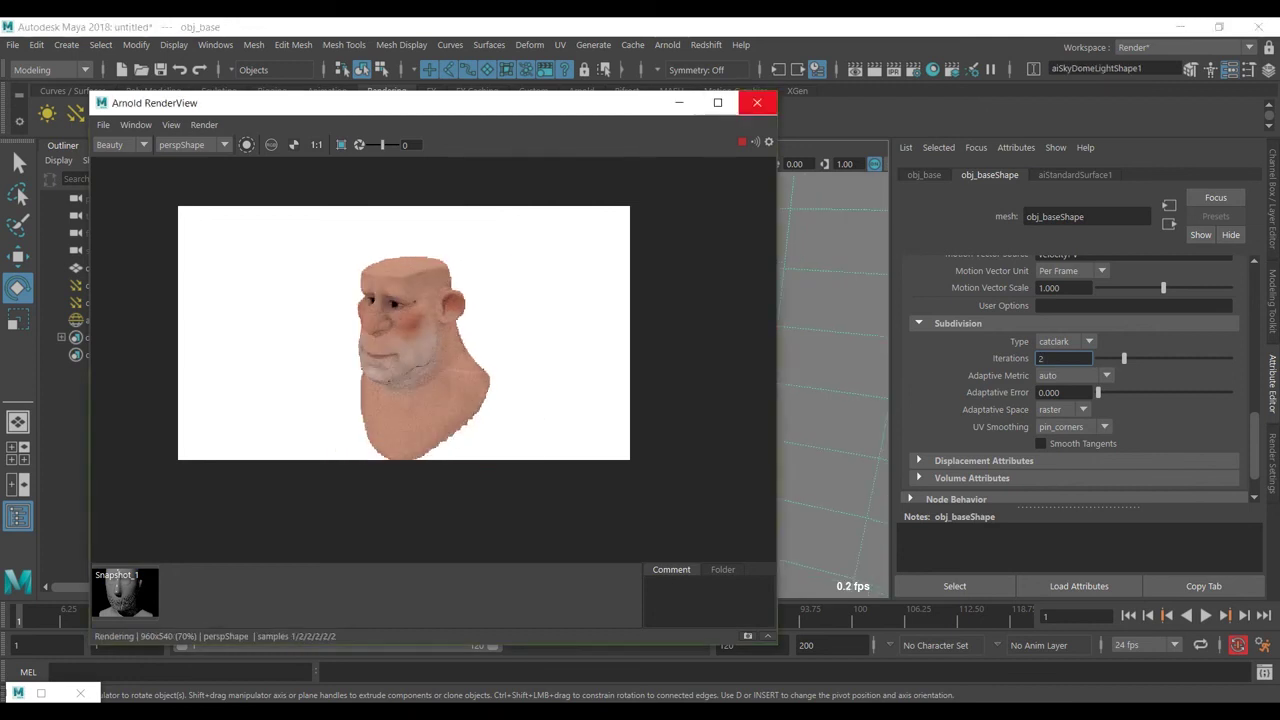
click(757, 103)
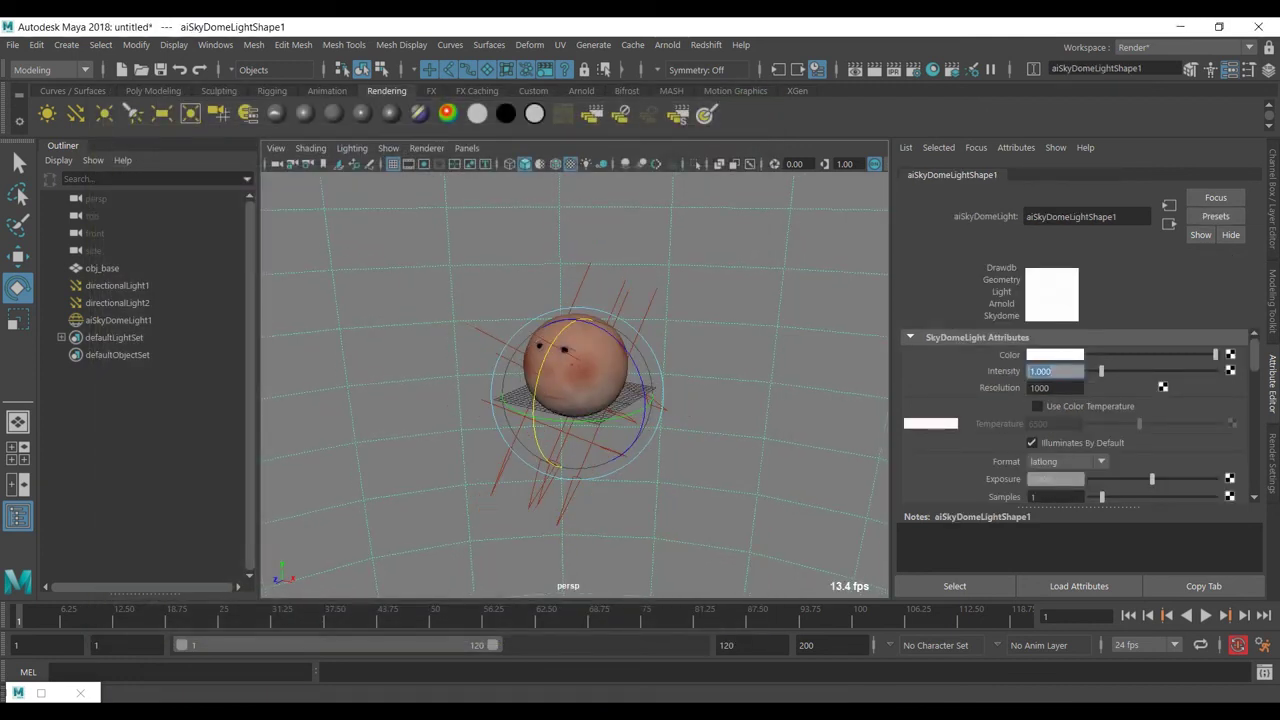
click(667, 45)
click(687, 75)
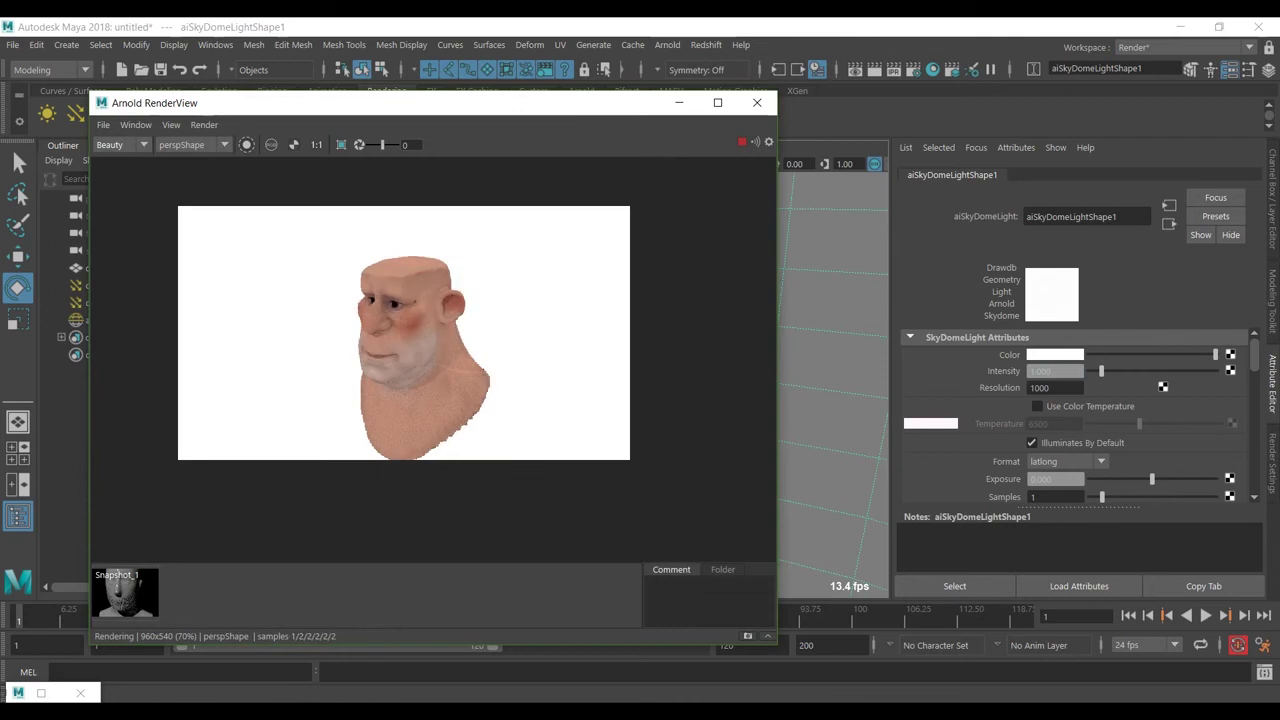
Select the head, set the Arnold subdivision iterations of obj_baseShape to 5 and inspect the rendered face from several angles and up close
click(424, 358)
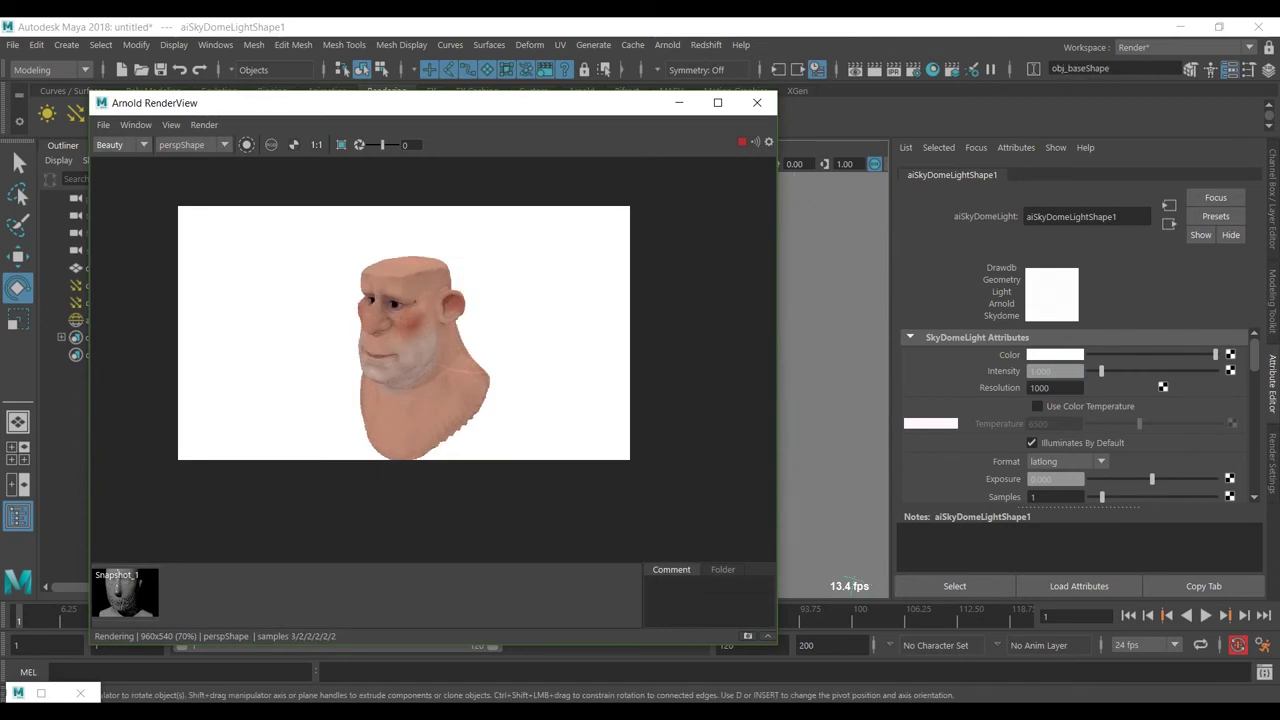
double_click(1043, 358)
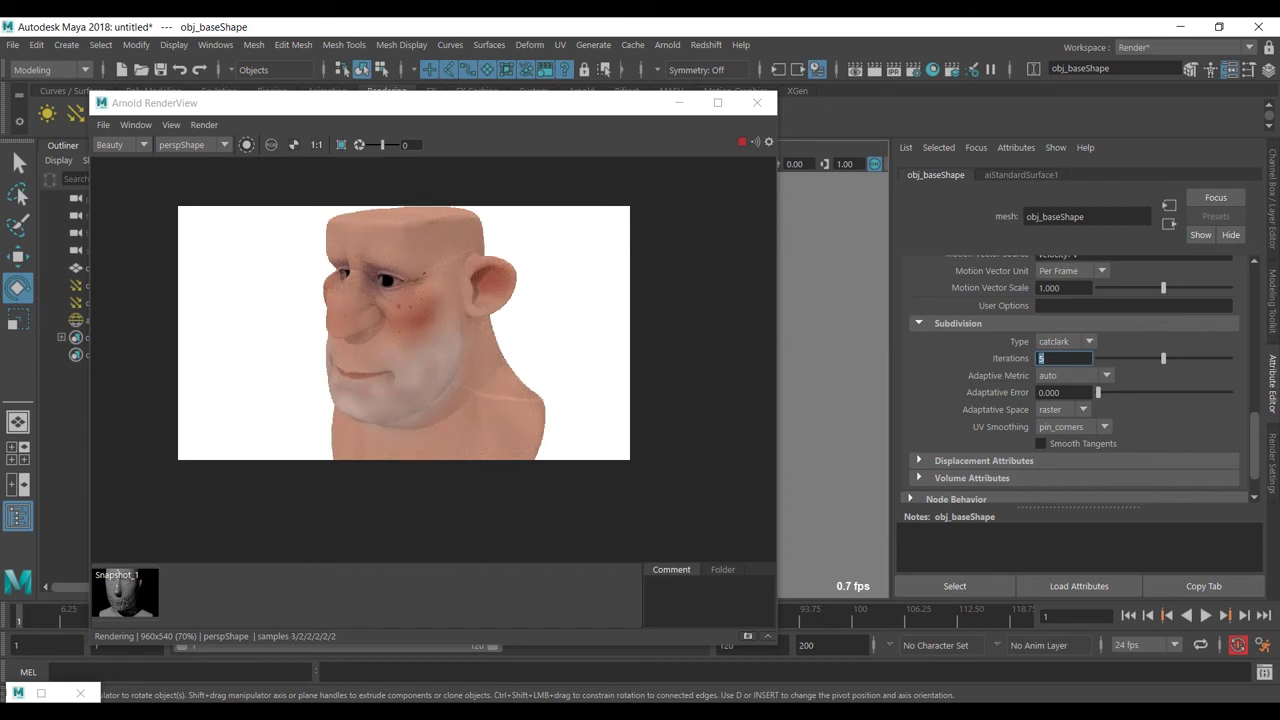
alt+drag(832, 380, 964, 338)
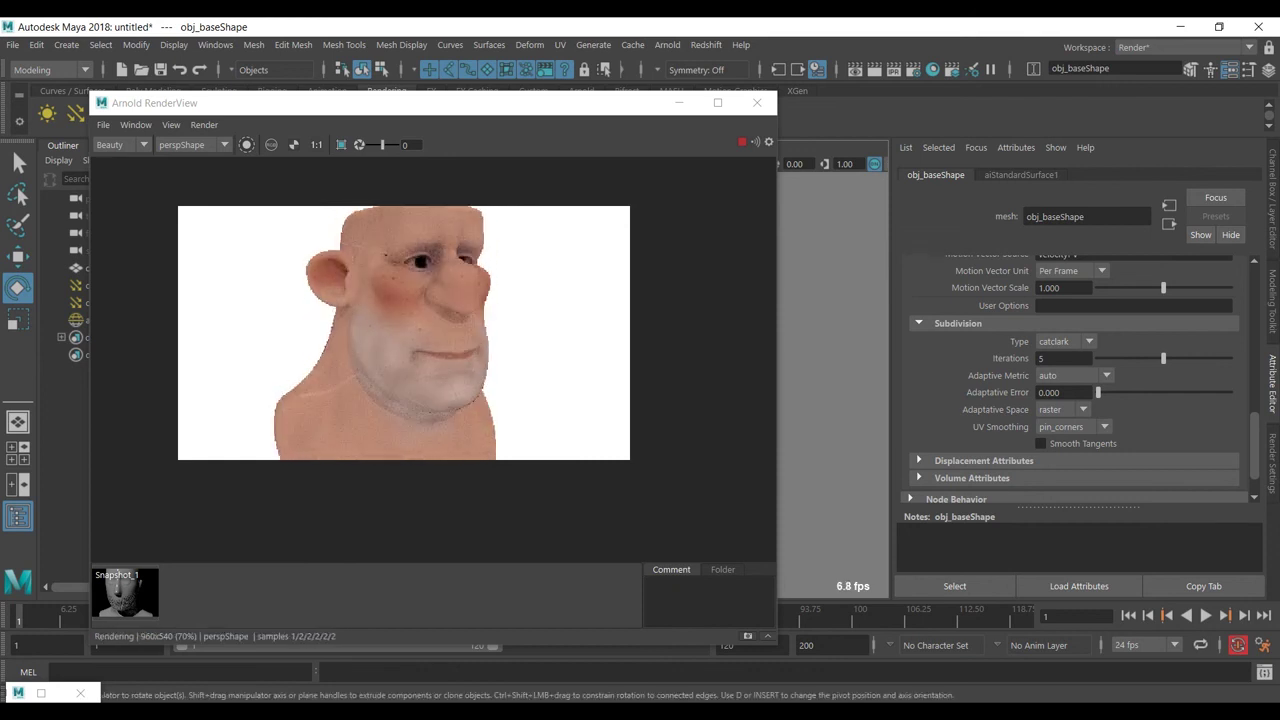
scroll(832, 380, up, 3)
scroll(832, 380, up, 3)
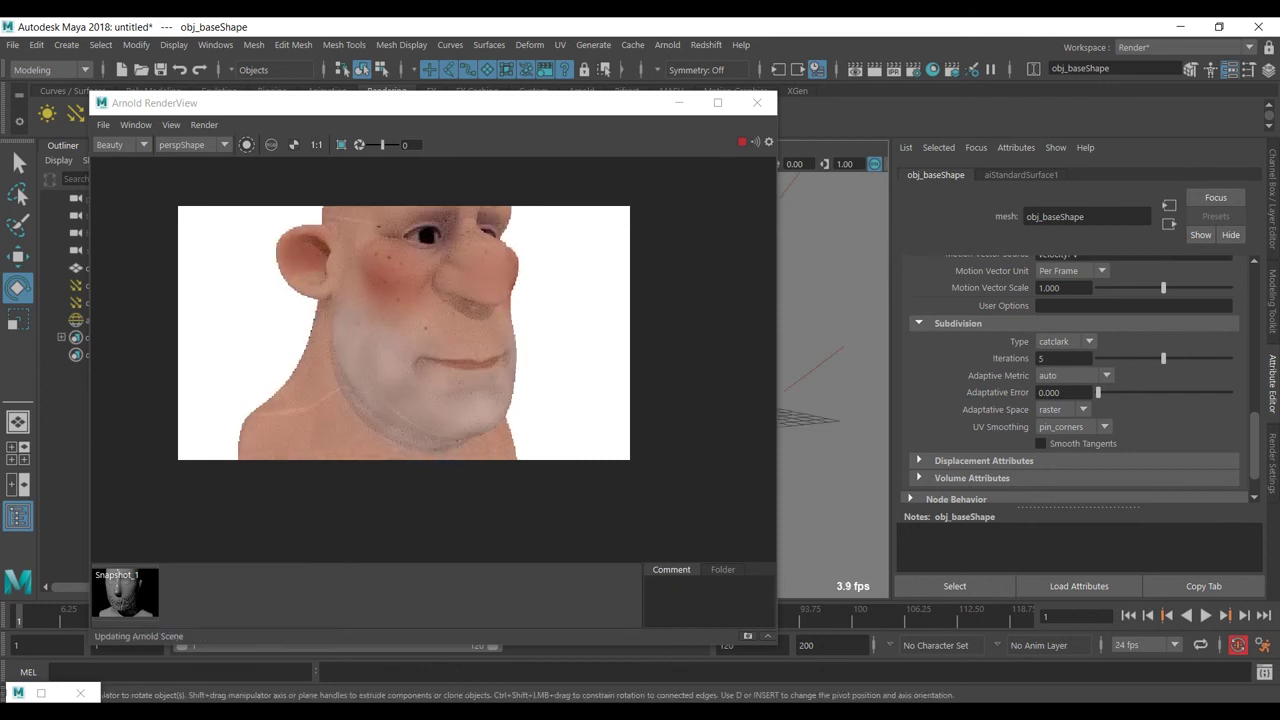
alt+drag(840, 350, 755, 355)
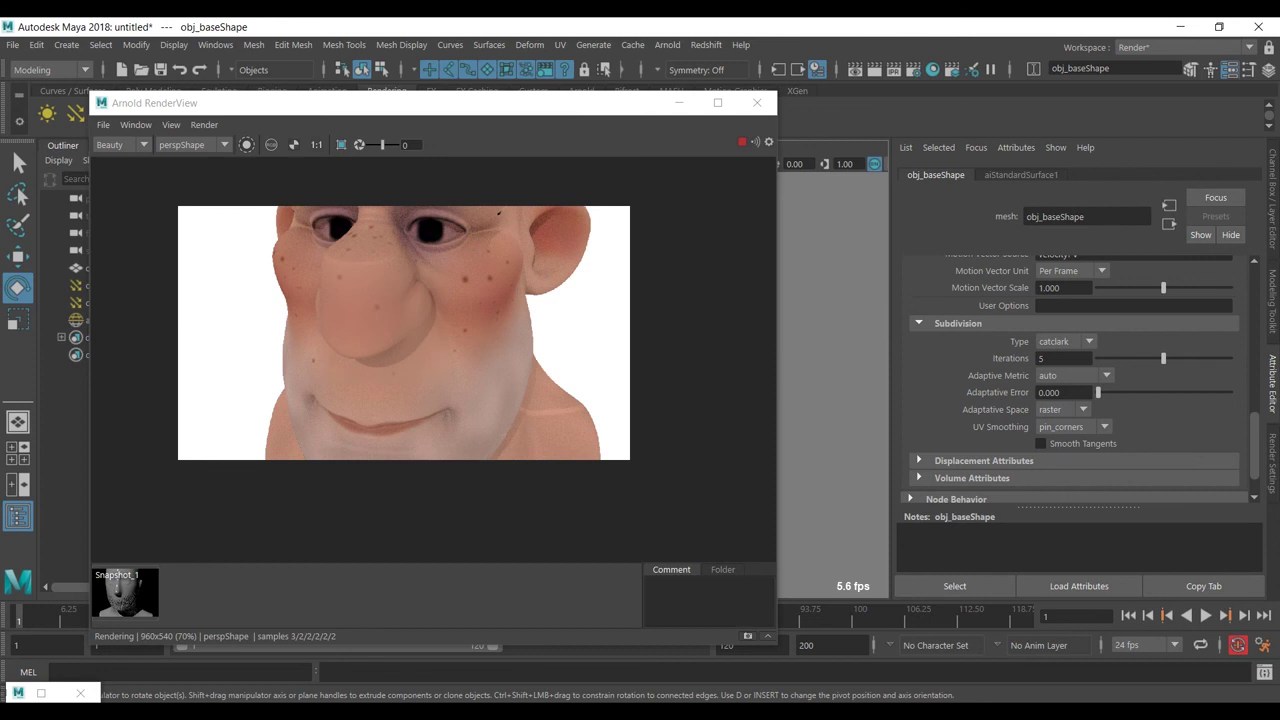
scroll(404, 333, up, 2)
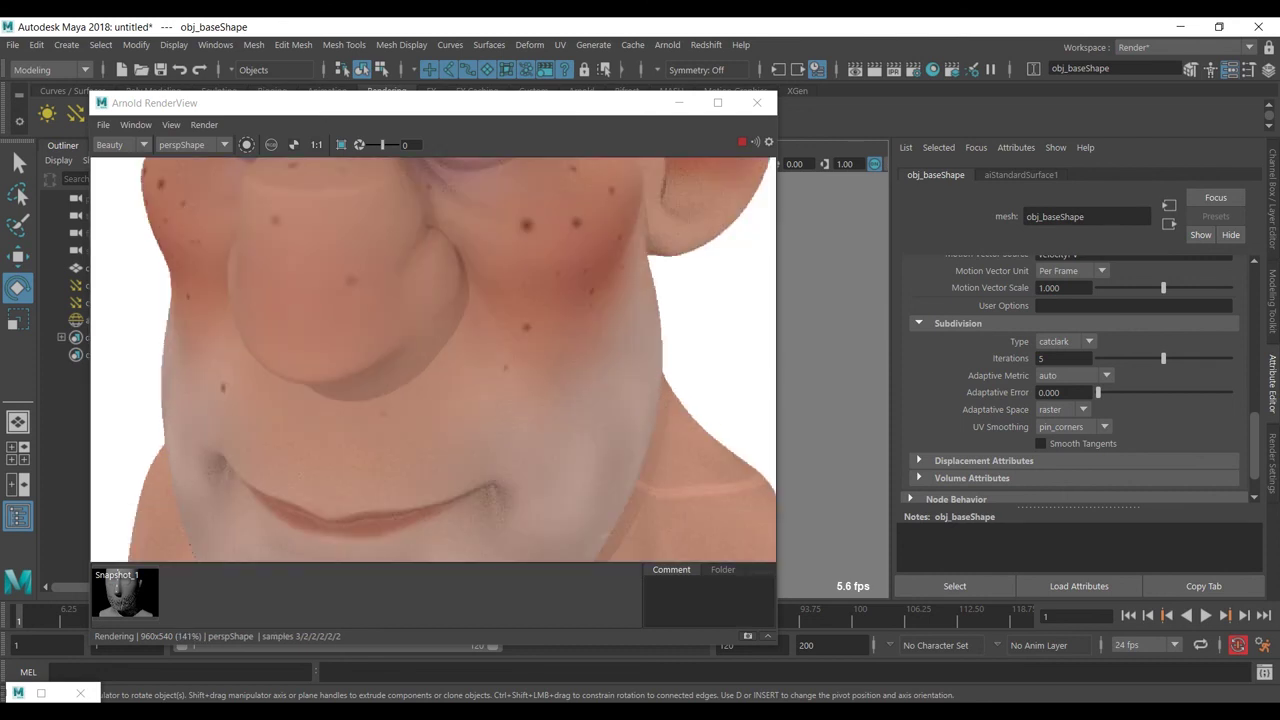